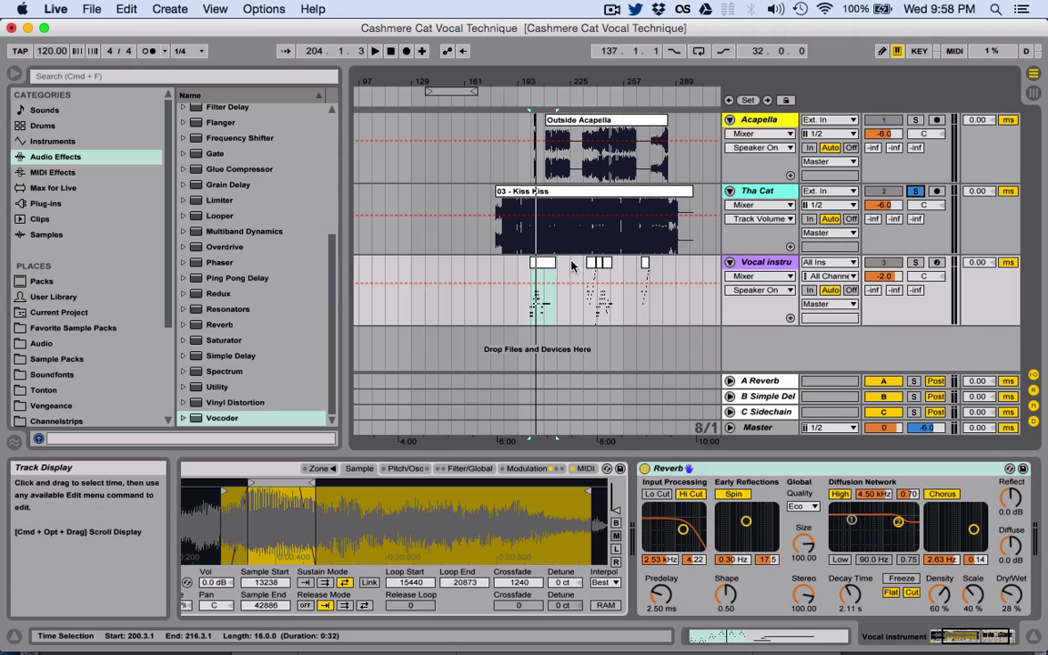
# Play back the soloed Tha Cat track around the middle vocal section of the song
pyautogui.click(591, 273)
pyautogui.press('space')
pyautogui.click(694, 252)
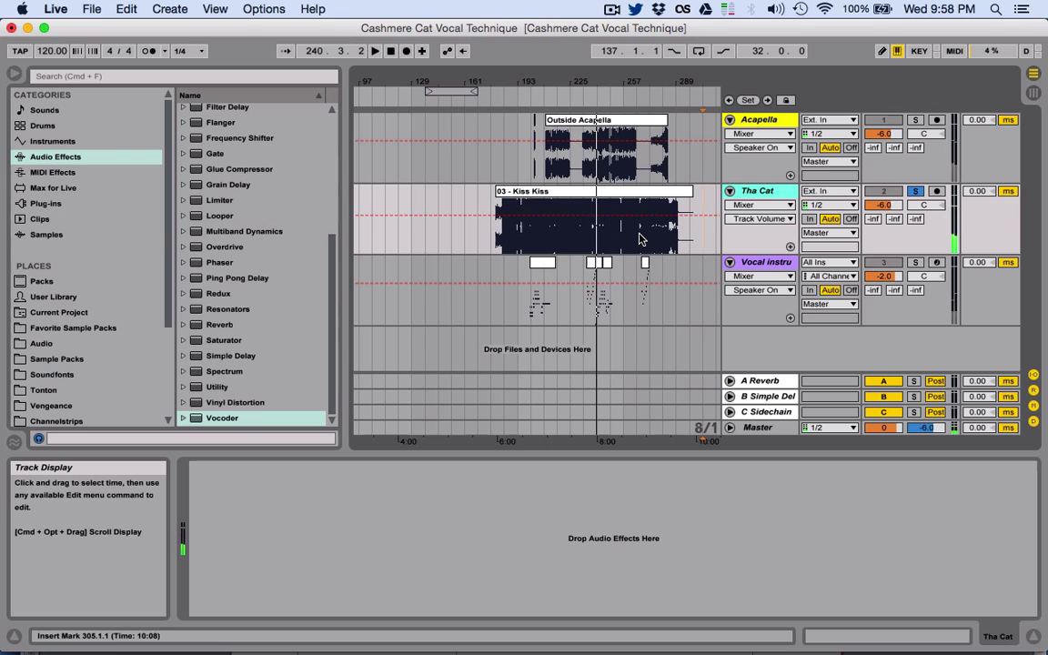
# Unsolo the Tha Cat track with its volume lowered to -13 dB, and deactivate the Acapella track
pyautogui.click(915, 192)
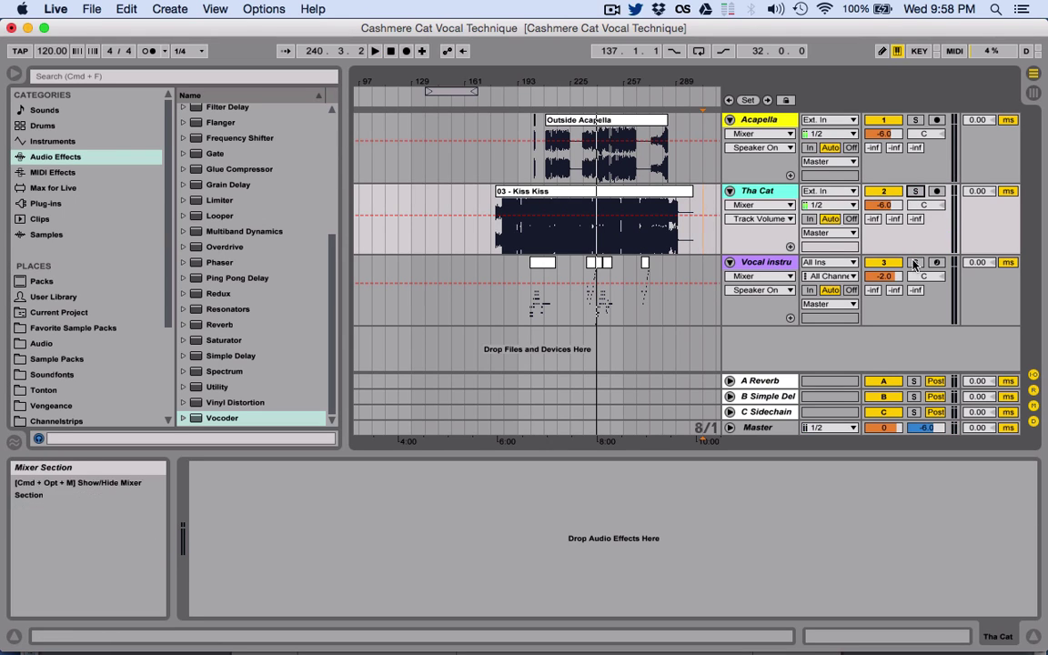
pyautogui.moveTo(883, 205); pyautogui.dragTo(883, 222)
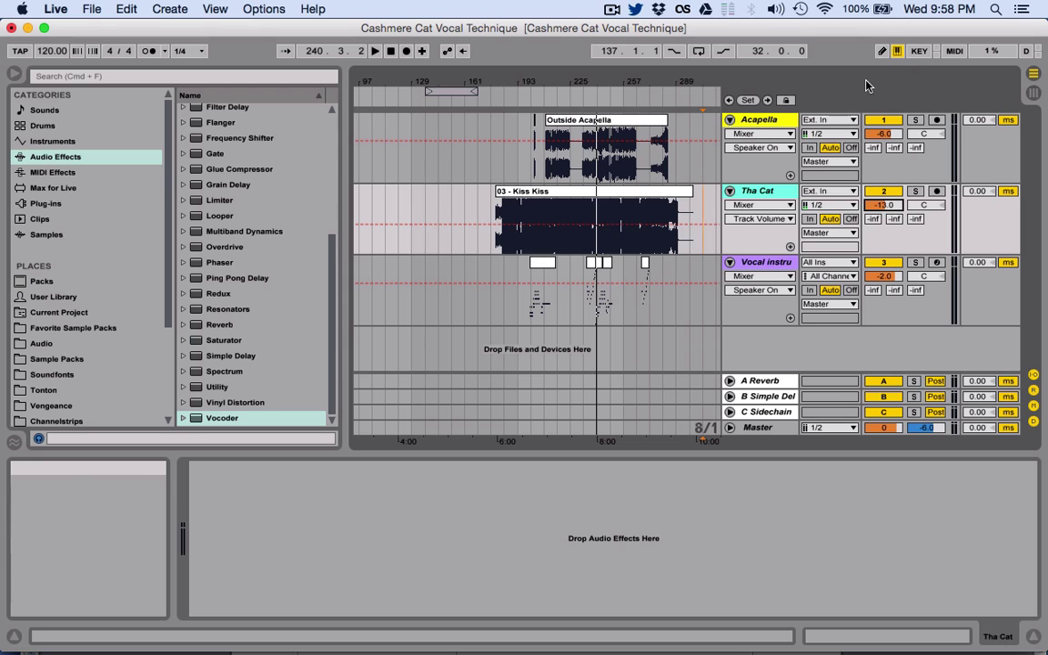
pyautogui.click(684, 210)
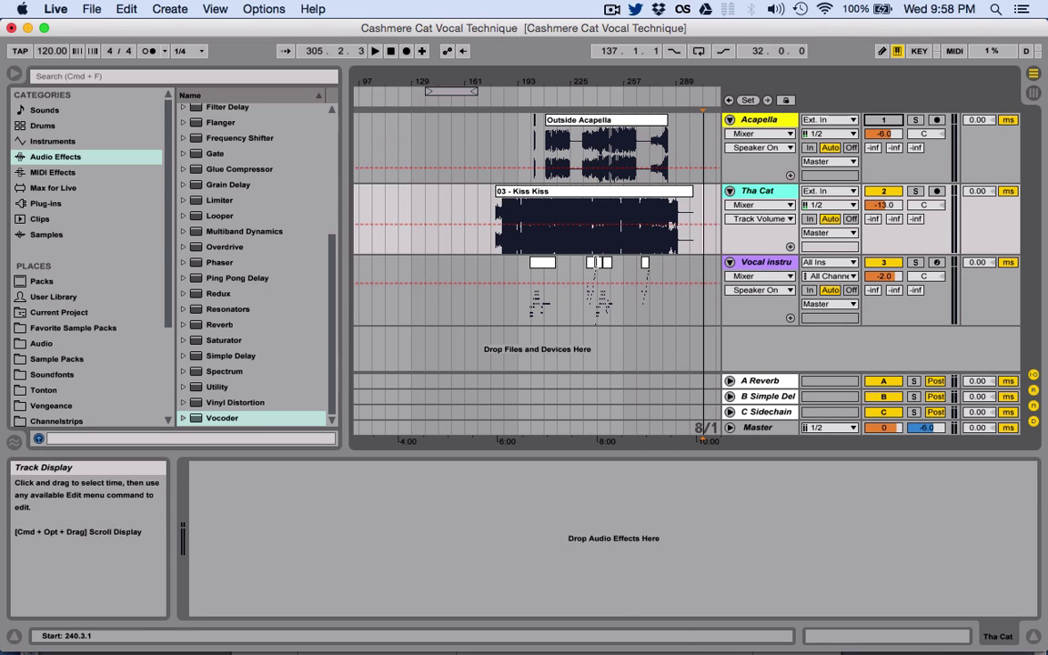
# Play the Vocal instrument notes from about bar 235, toggling the track's solo to compare it alone and against the song
pyautogui.click(529, 291)
pyautogui.moveTo(587, 291); pyautogui.dragTo(596, 291)
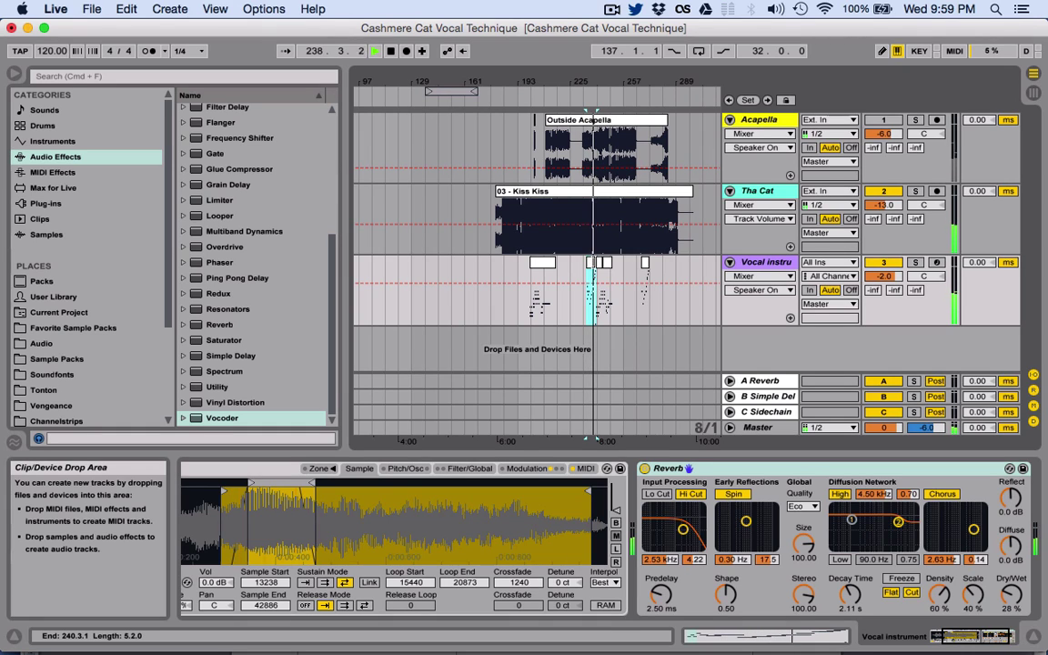
pyautogui.click(915, 263)
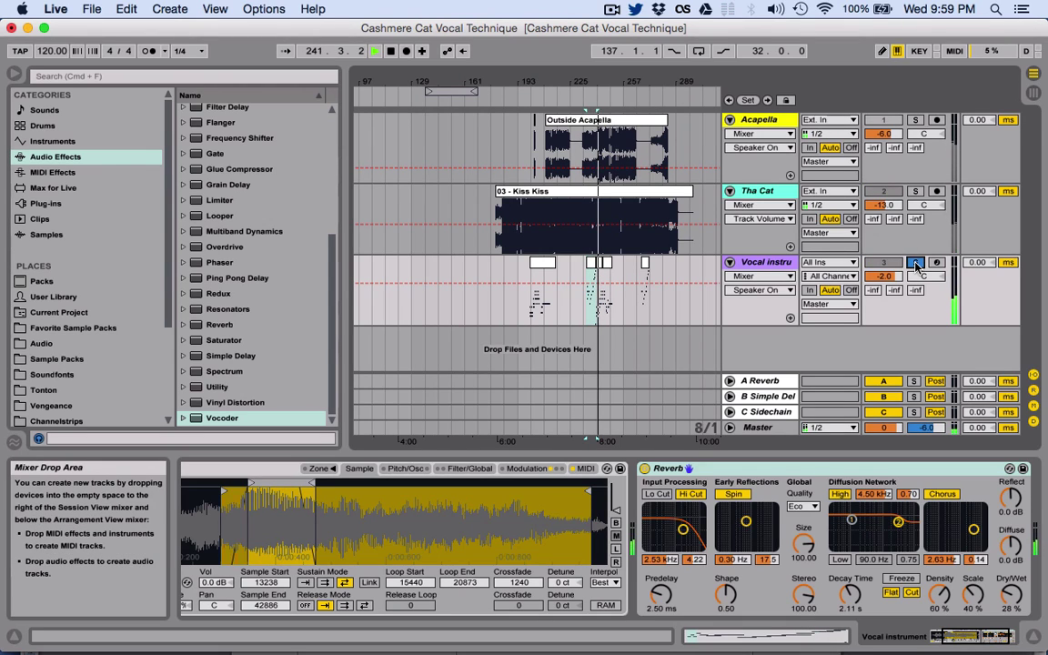
pyautogui.click(915, 263)
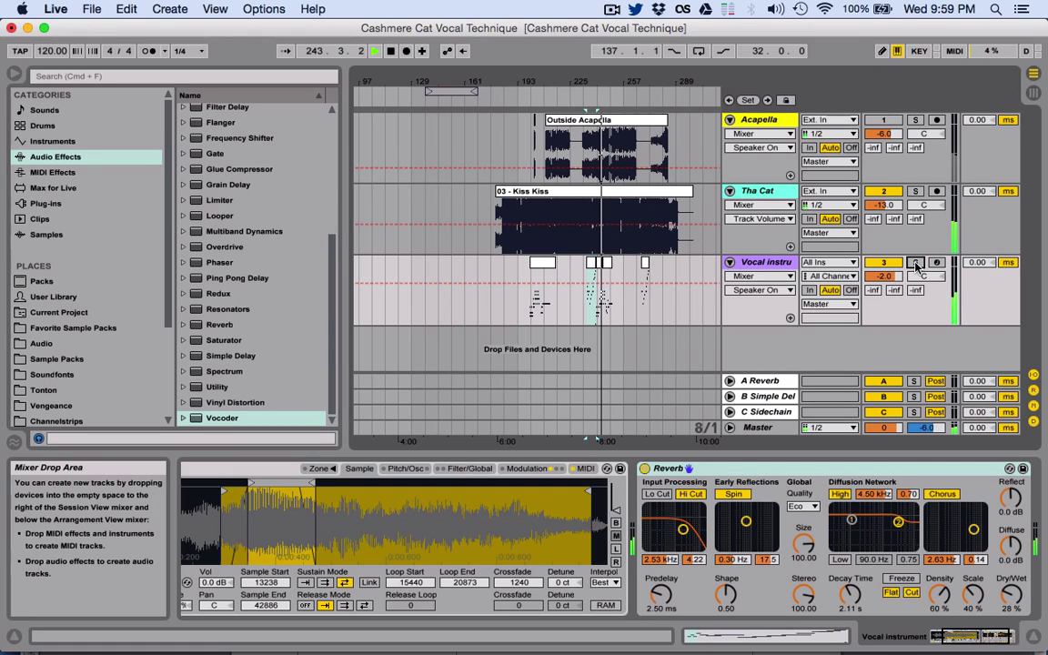
pyautogui.click(915, 263)
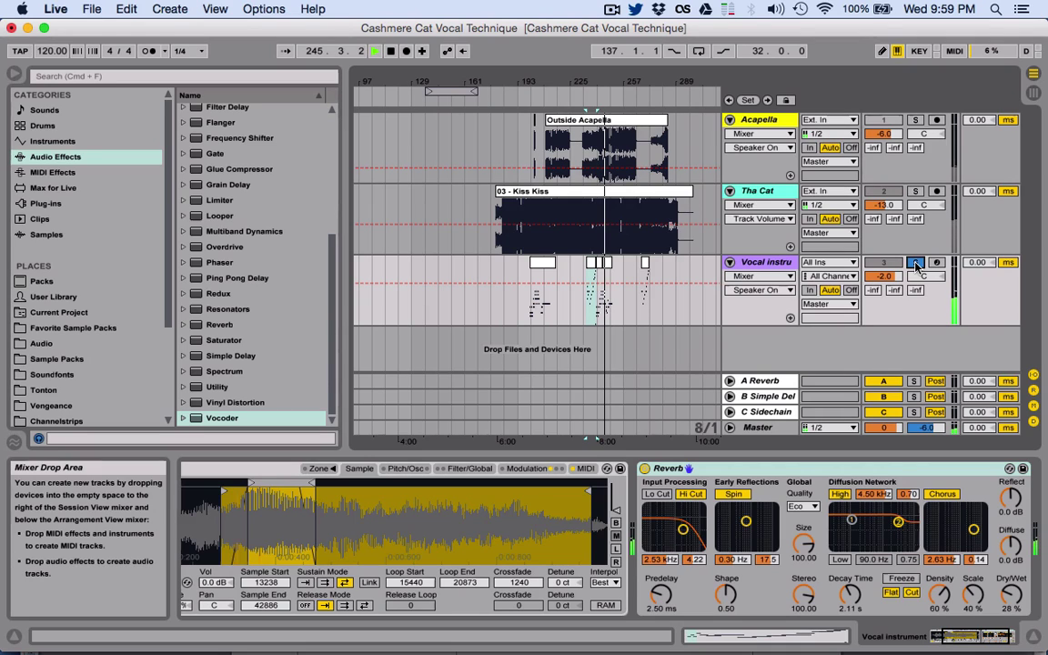
pyautogui.click(916, 263)
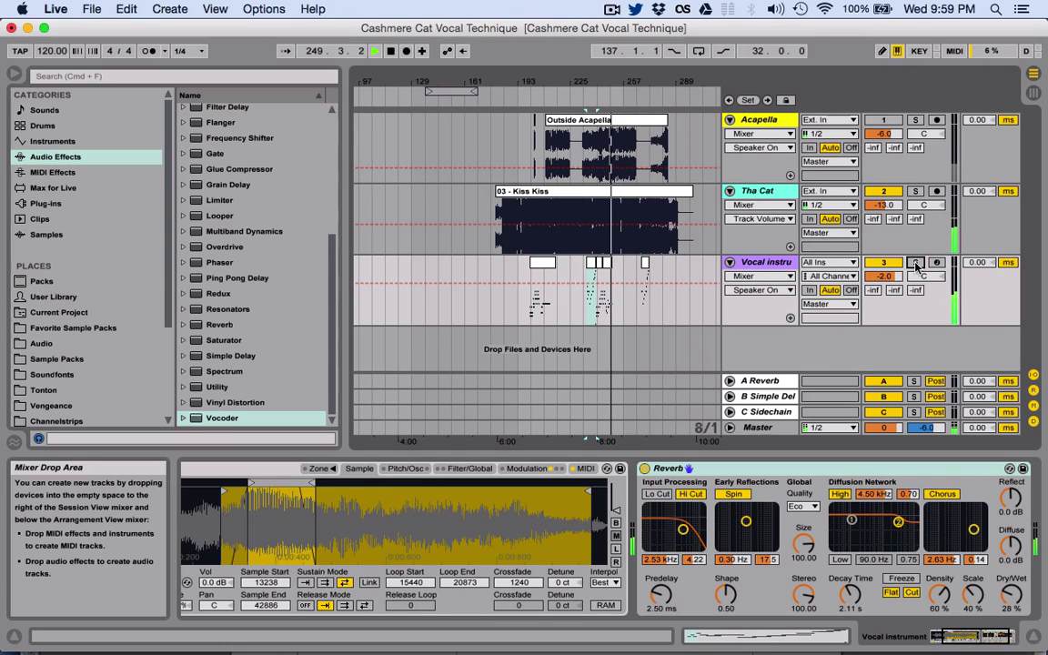
pyautogui.press('space')
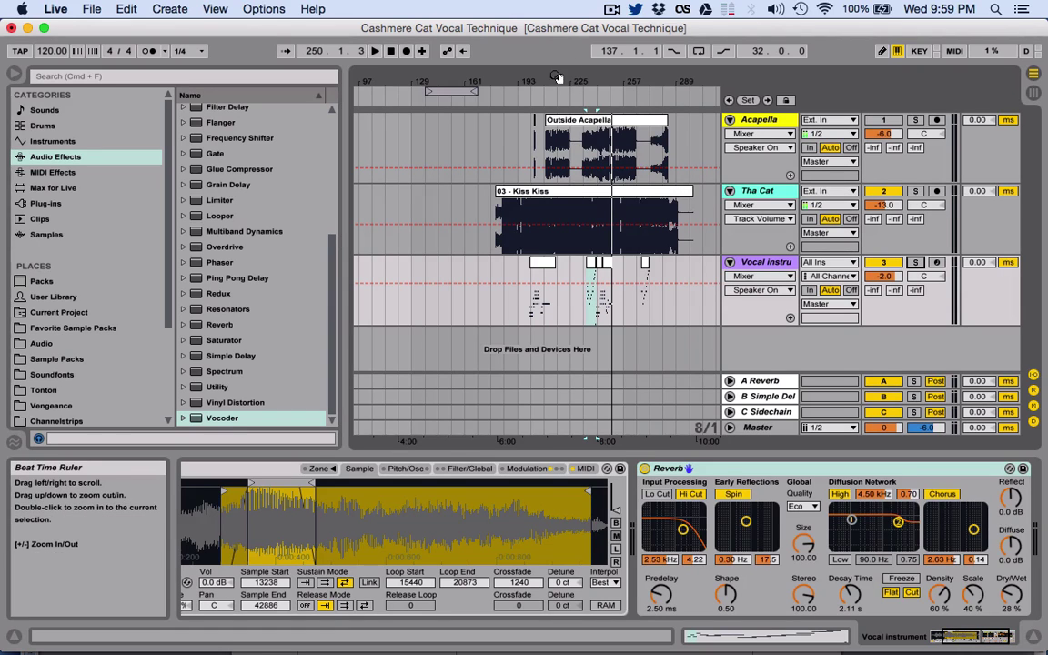
# Solo the Acapella track and play the long Outside Acapella clip from bar 210
pyautogui.moveTo(551, 73); pyautogui.dragTo(559, 78)
pyautogui.click(538, 127)
pyautogui.press('space')
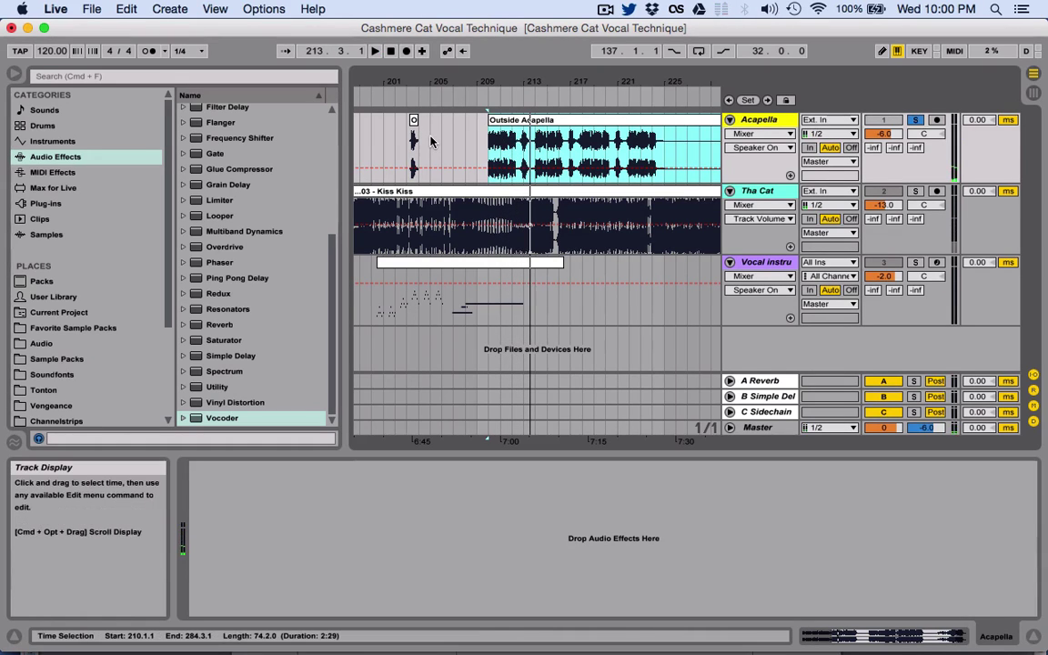
# Select the short Outside Acapella clip at bar 203 and play it back
pyautogui.click(520, 162)
pyautogui.click(414, 127)
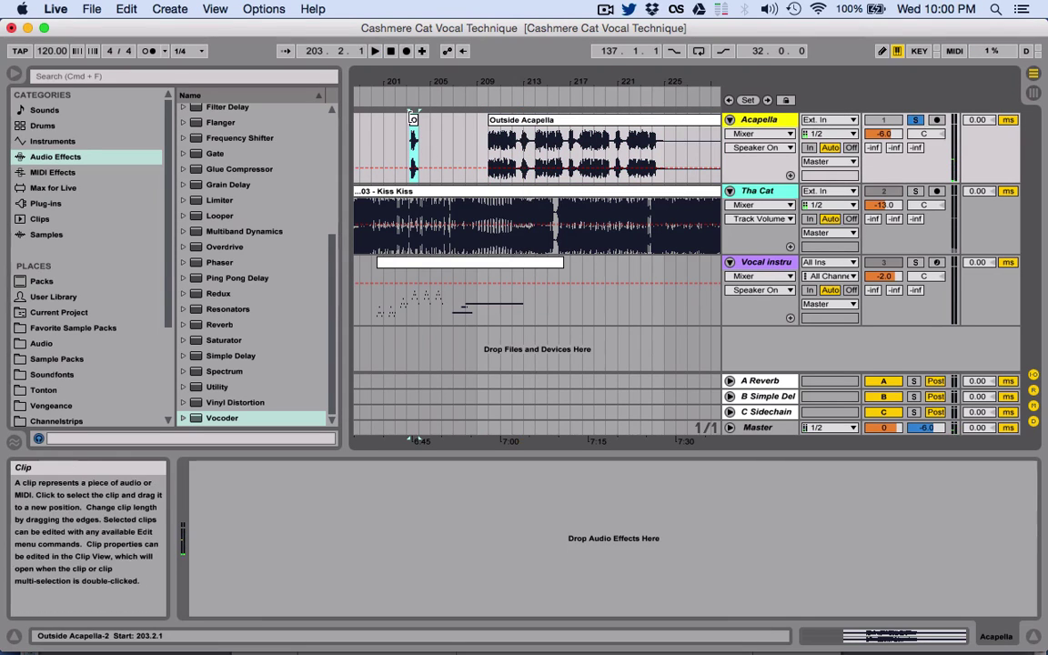
pyautogui.press('space')
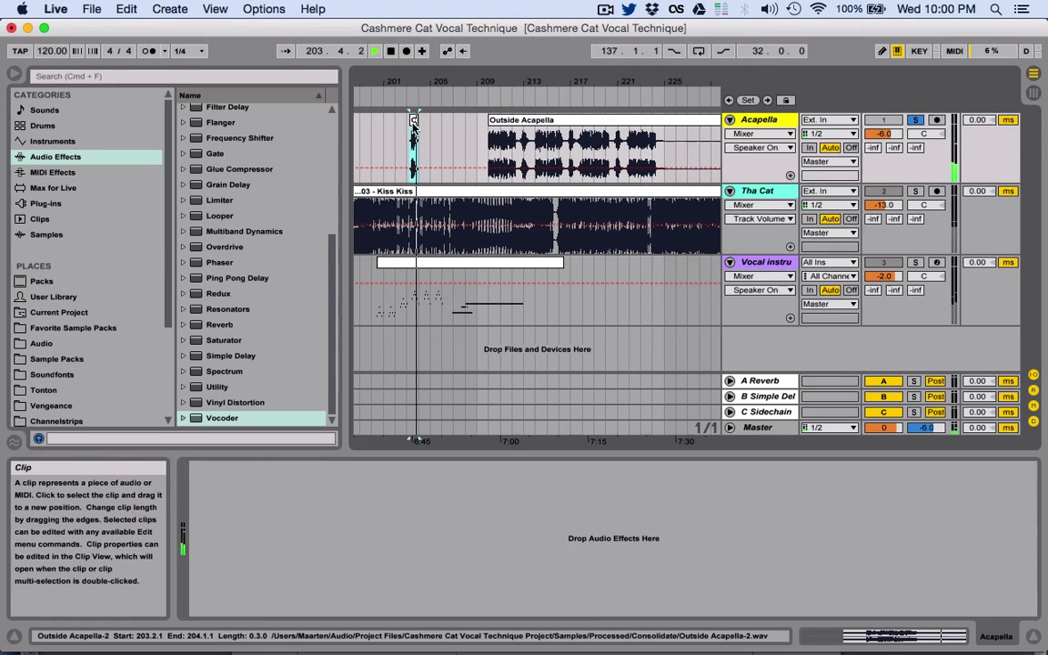
pyautogui.press('space')
# Extend the long Outside Acapella clip back to bar 206 to audition the earlier vocals, and trim its start to bar 211
pyautogui.moveTo(488, 119); pyautogui.dragTo(442, 120)
pyautogui.click(465, 157)
pyautogui.press('space')
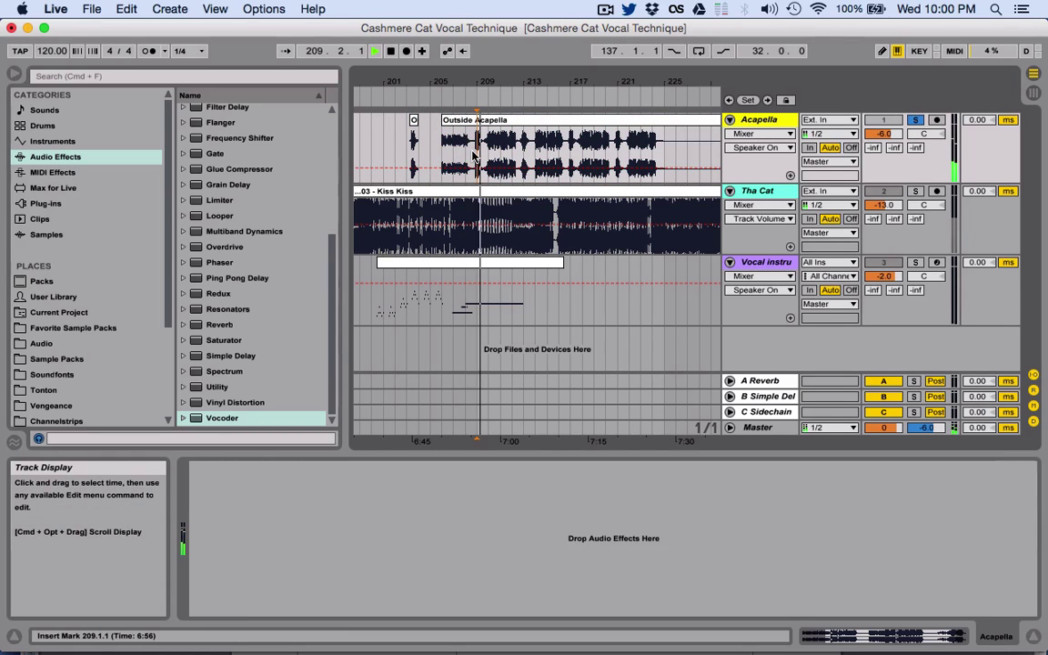
pyautogui.press('space')
pyautogui.press('space')
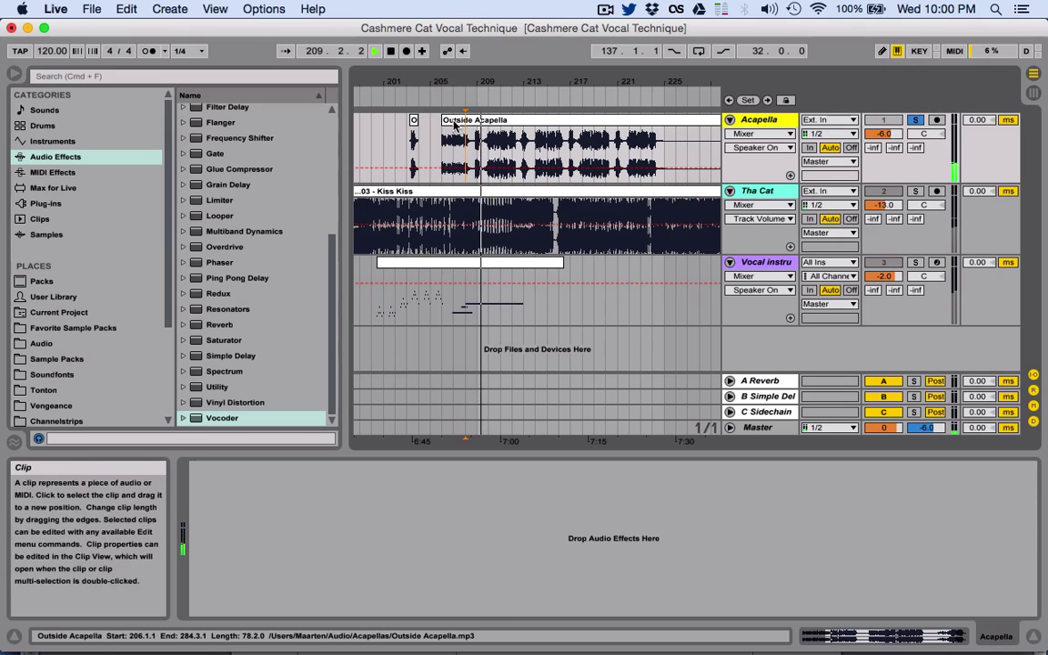
pyautogui.press('space')
pyautogui.moveTo(444, 119); pyautogui.dragTo(501, 119)
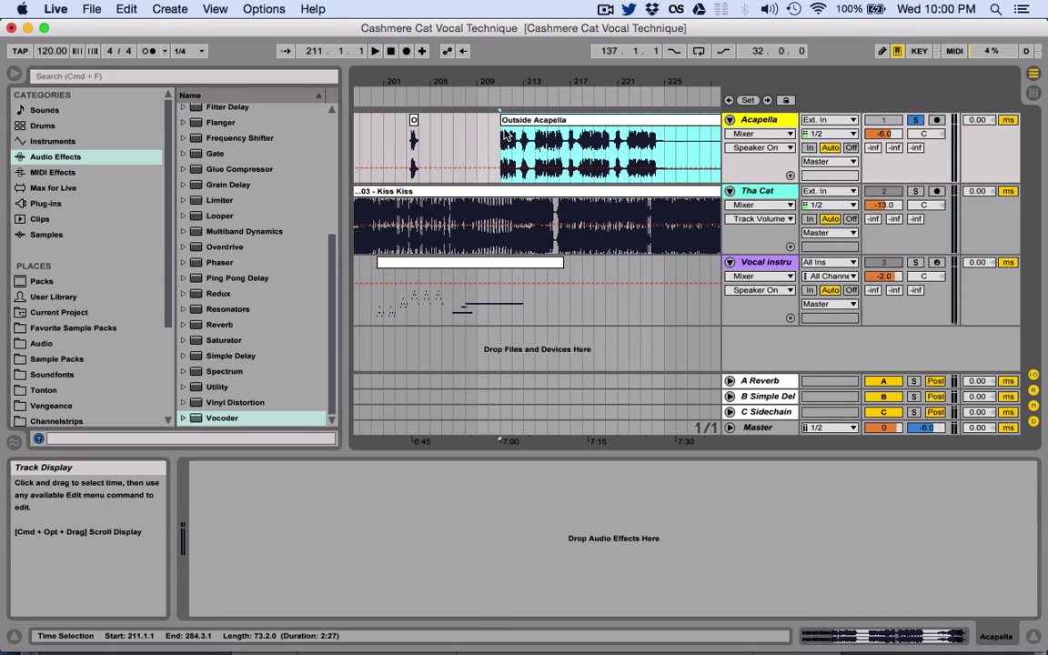
# View the short Outside Acapella clip's sample details and the Vocal instrument track's Sampler waveform
pyautogui.moveTo(428, 82); pyautogui.dragTo(540, 121)
pyautogui.doubleClick(540, 121)
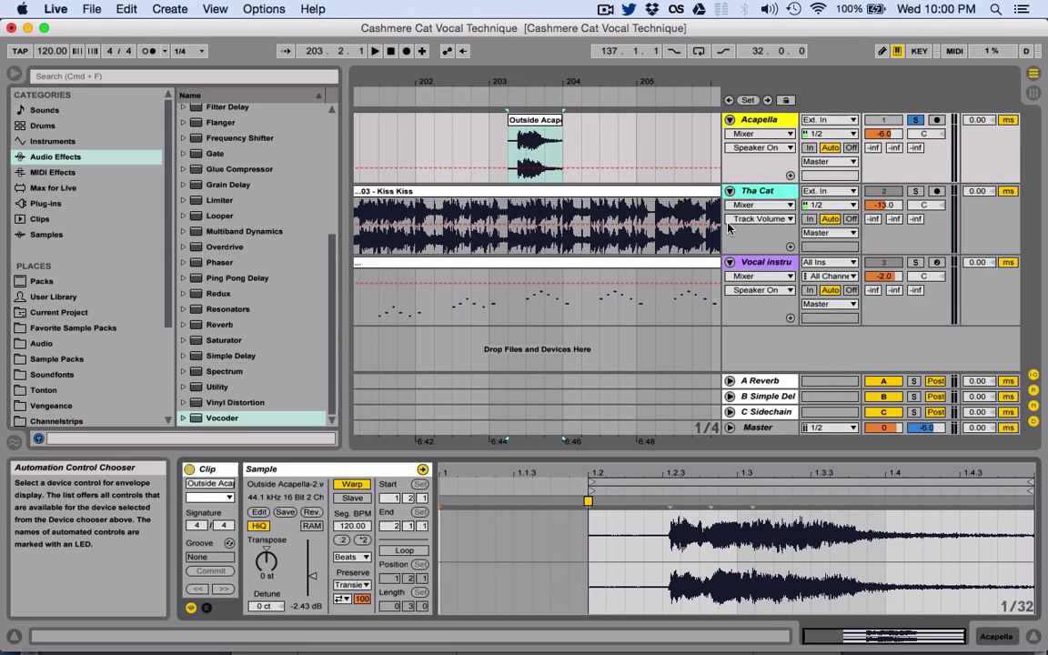
pyautogui.doubleClick(766, 263)
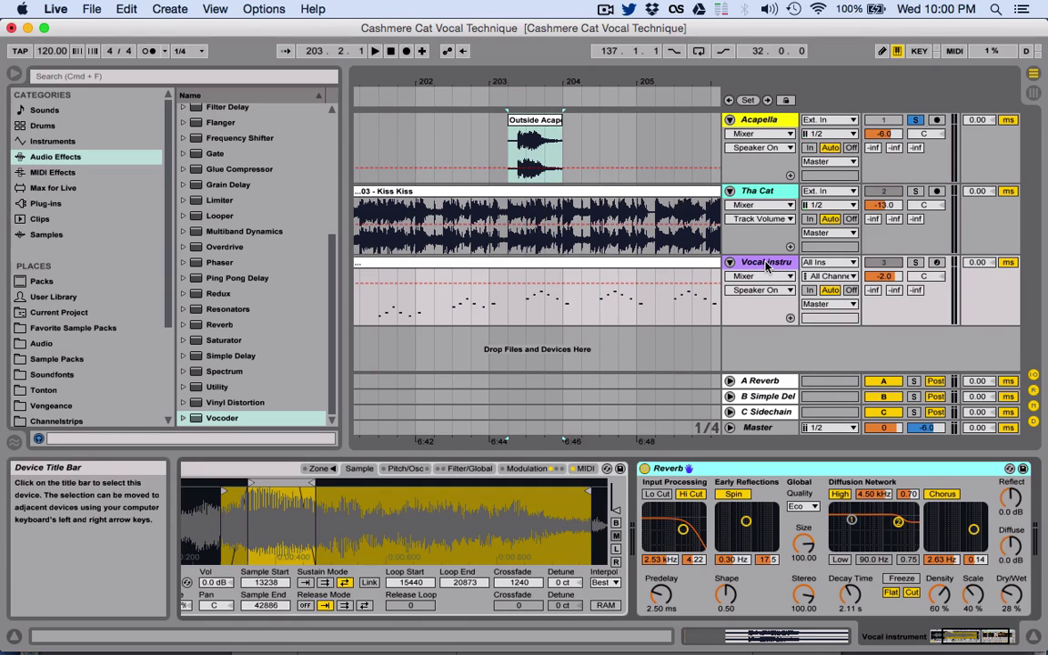
pyautogui.click(322, 473)
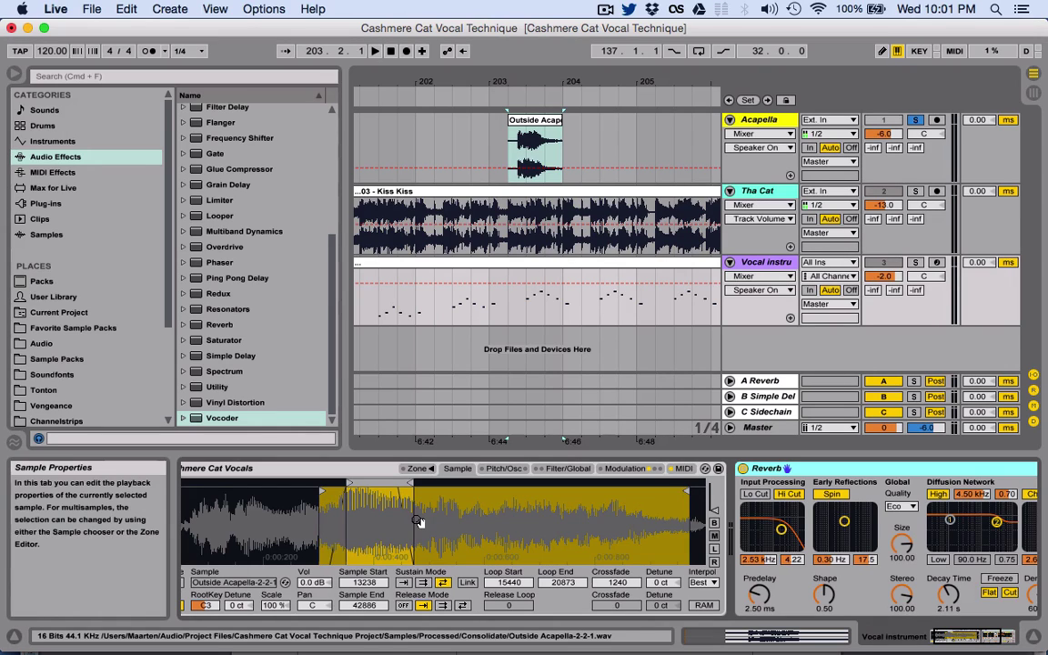
# Solo and record-arm the Vocal instrument track, and examine the sustain loop region in the Sampler waveform
pyautogui.click(917, 263)
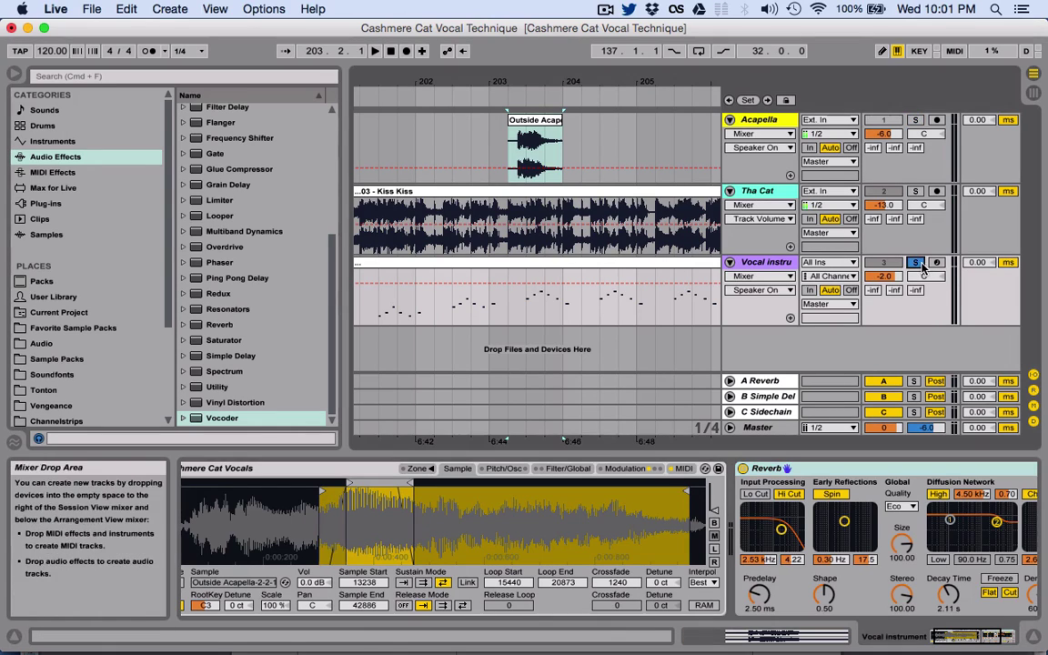
pyautogui.click(937, 263)
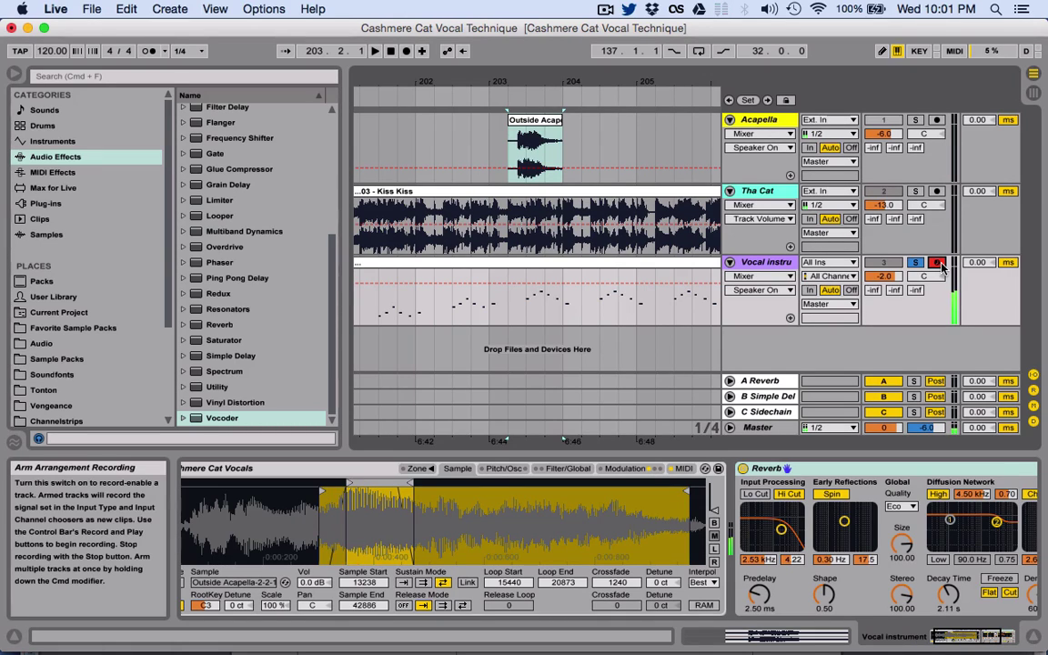
pyautogui.moveTo(389, 481); pyautogui.dragTo(458, 515)
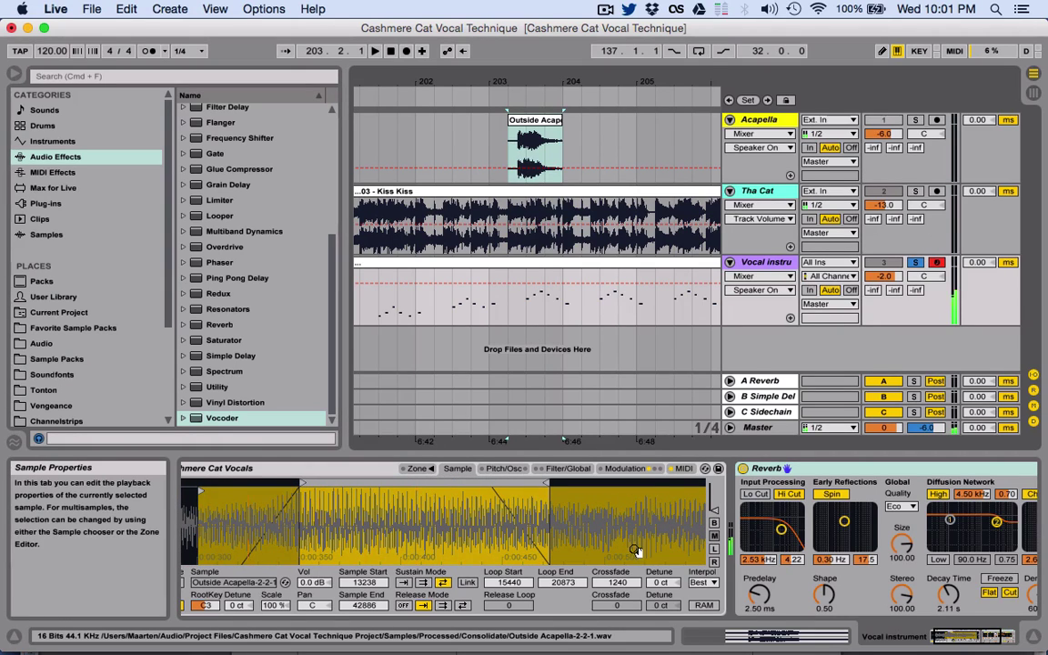
pyautogui.moveTo(386, 481); pyautogui.dragTo(381, 527)
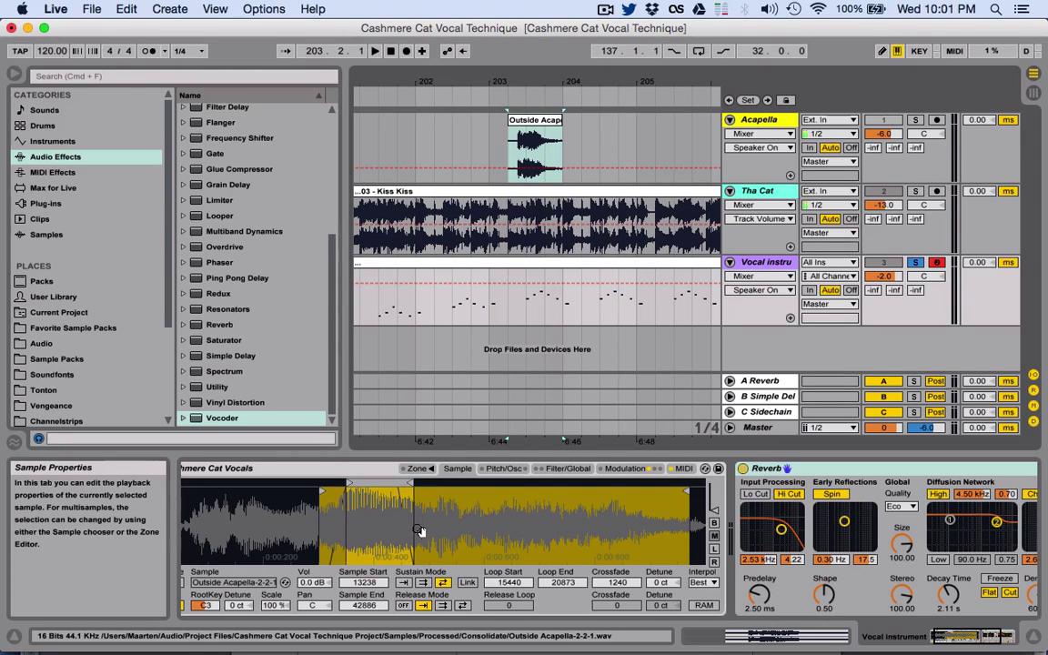
# Try a sustain loop crossfade of 1767 in the Sampler and undo it
pyautogui.moveTo(610, 582)
pyautogui.mouseDown()
pyautogui.moveTo(610, 572)
pyautogui.moveTo(623, 589)
pyautogui.mouseUp()
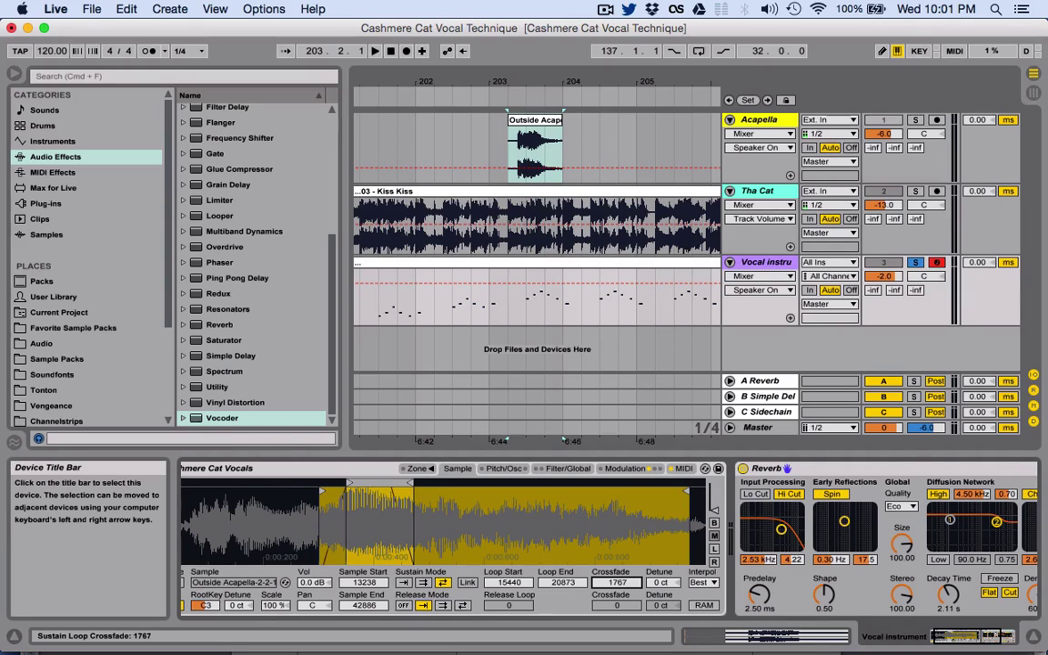
pyautogui.press('super+z')
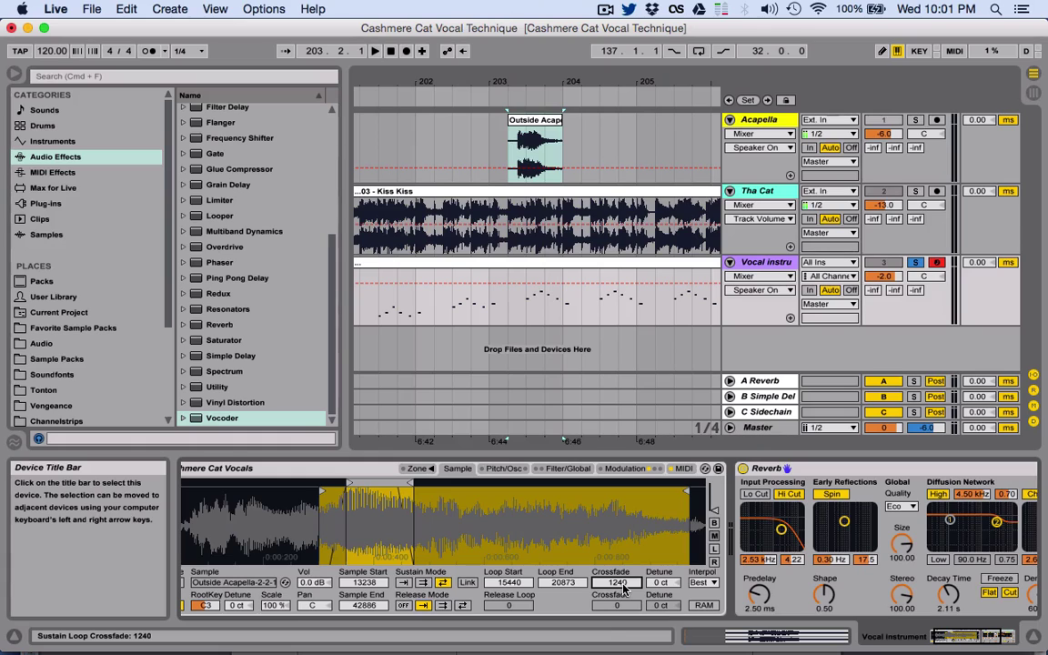
# Set the Sampler's release mode to On and its volume envelope release to 12.1 ms
pyautogui.hscroll(-2, 569, 546)
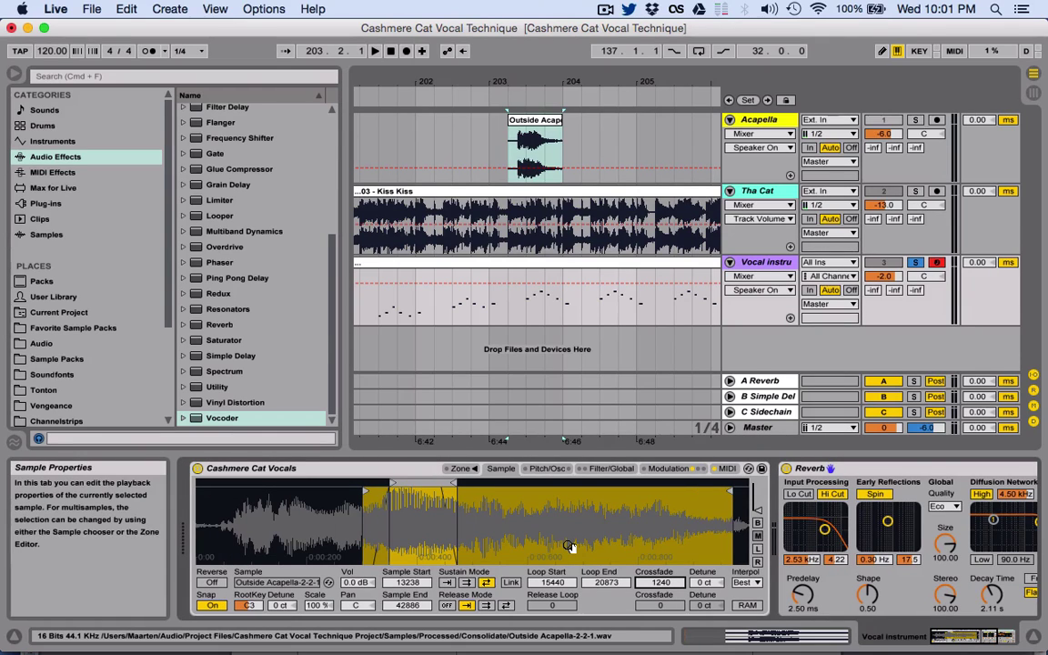
pyautogui.click(466, 607)
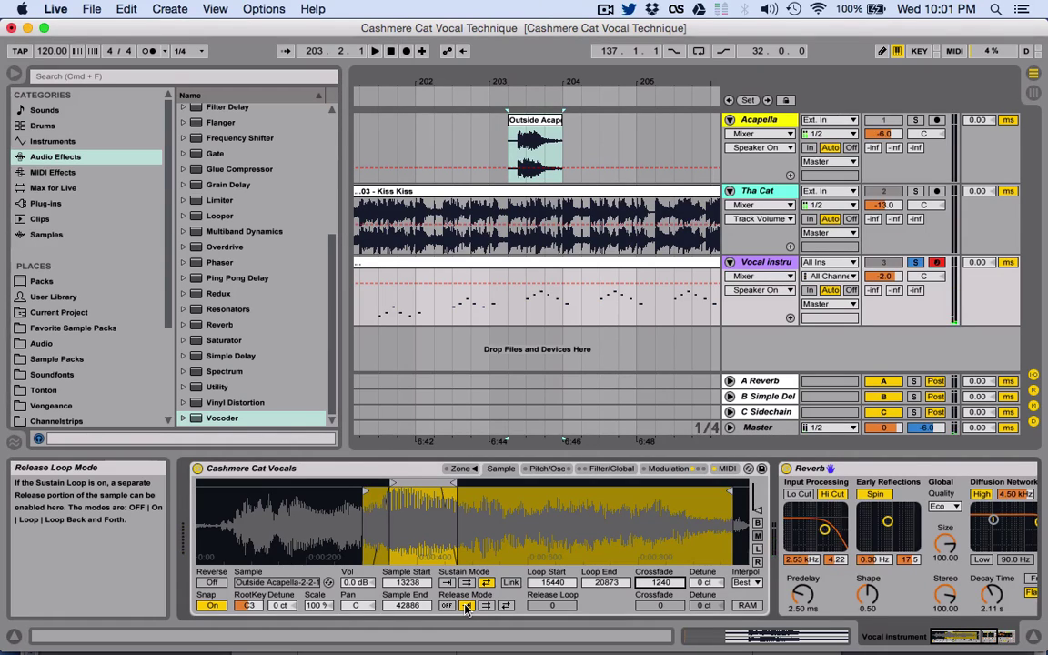
pyautogui.click(669, 468)
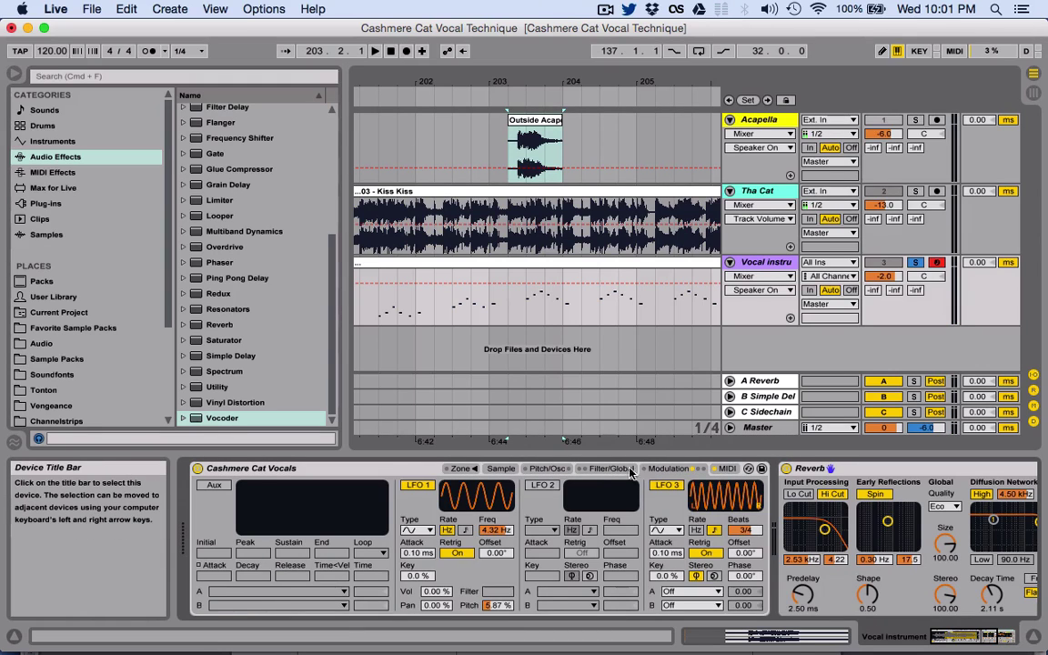
pyautogui.click(611, 468)
pyautogui.moveTo(667, 576); pyautogui.dragTo(669, 578)
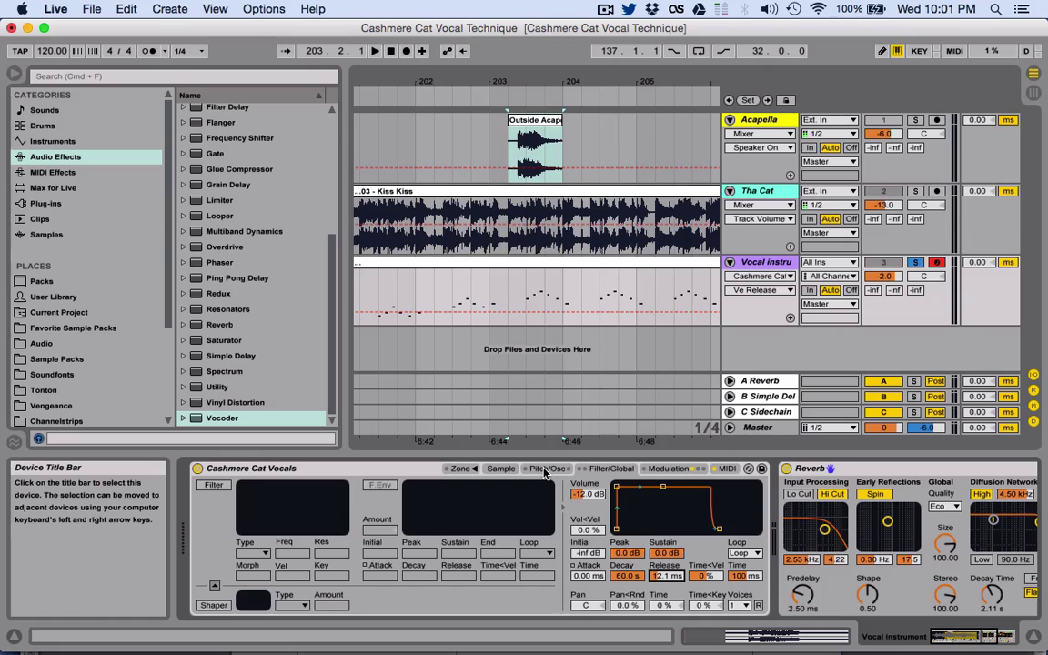
# Examine the Sampler's sample settings, voice count options, LFO modulation and MIDI mod wheel routing
pyautogui.click(503, 468)
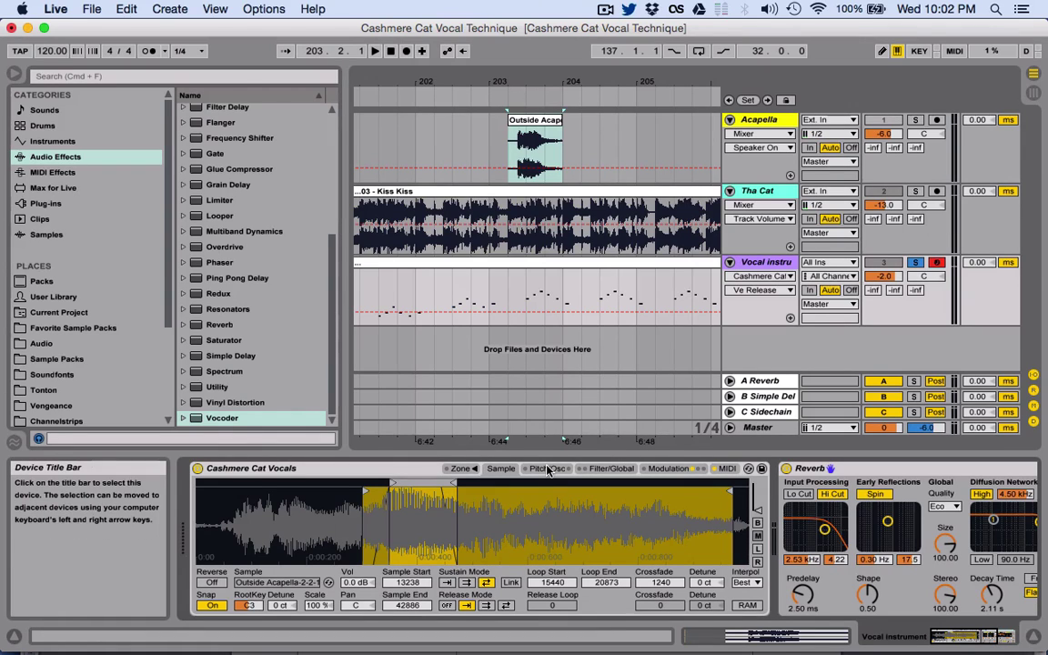
pyautogui.click(594, 470)
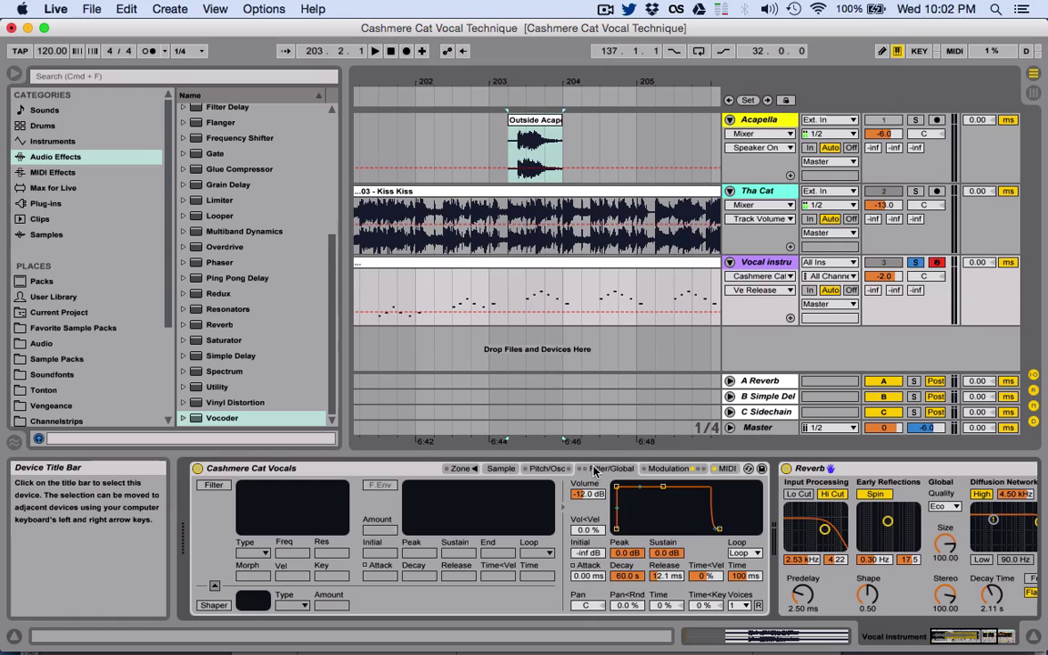
pyautogui.click(741, 607)
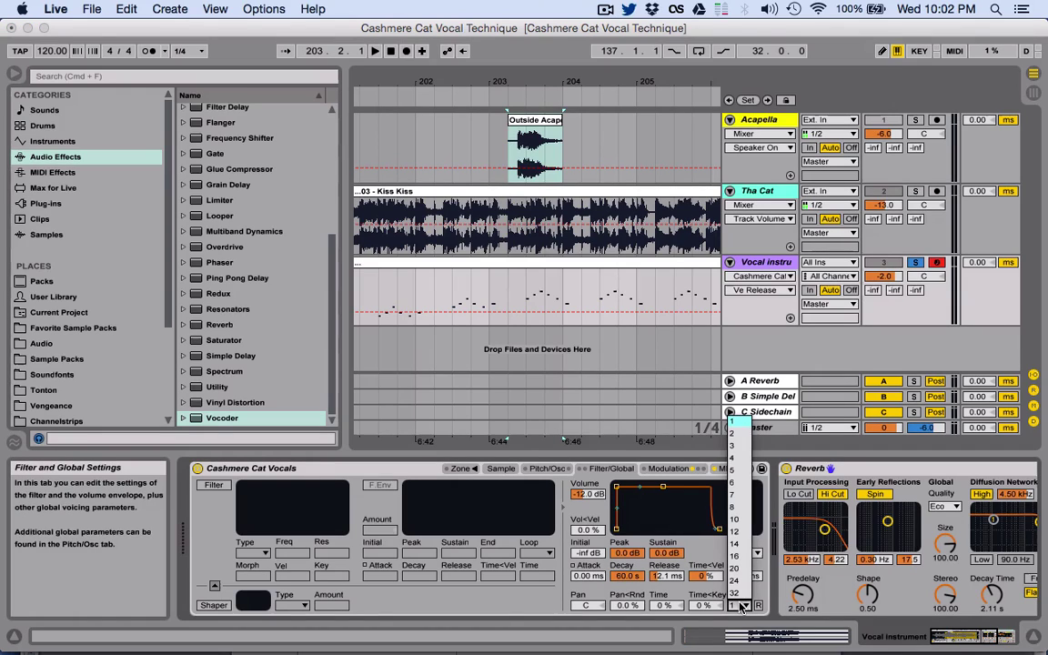
pyautogui.click(742, 607)
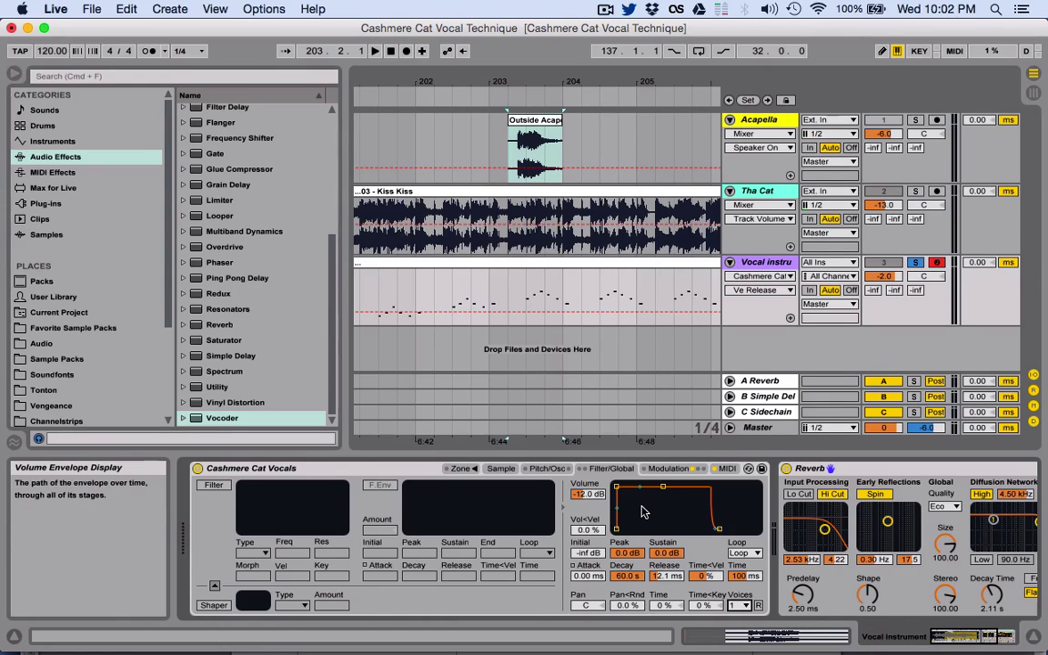
pyautogui.click(678, 469)
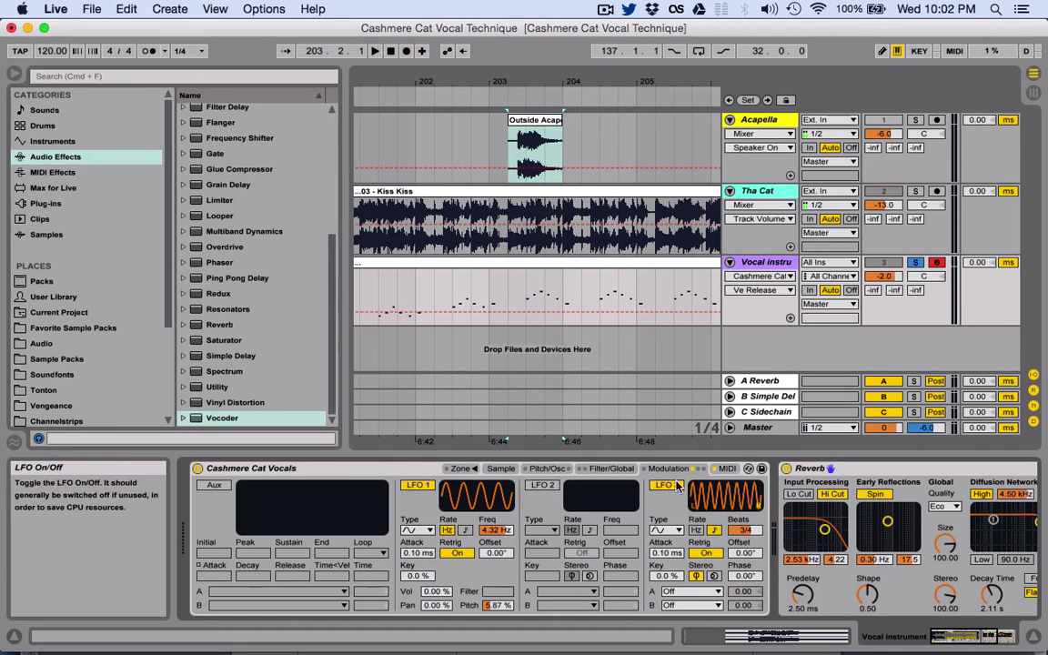
pyautogui.click(726, 469)
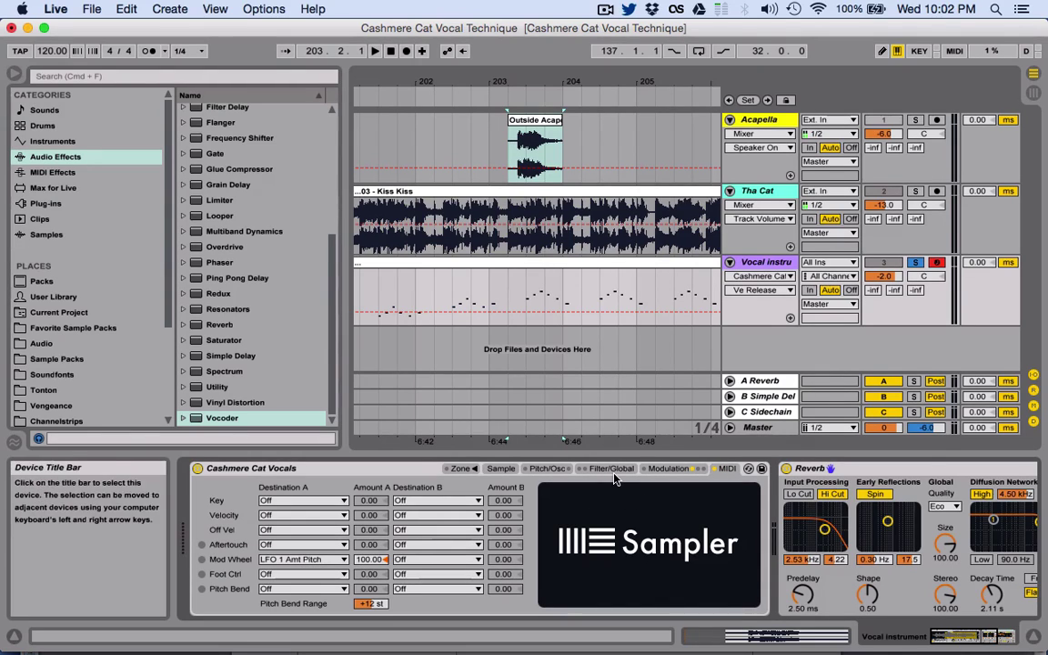
# Review the Sampler's LFO modulation, mod wheel routing and volume envelope, plus the Reverb device's settings
pyautogui.click(659, 471)
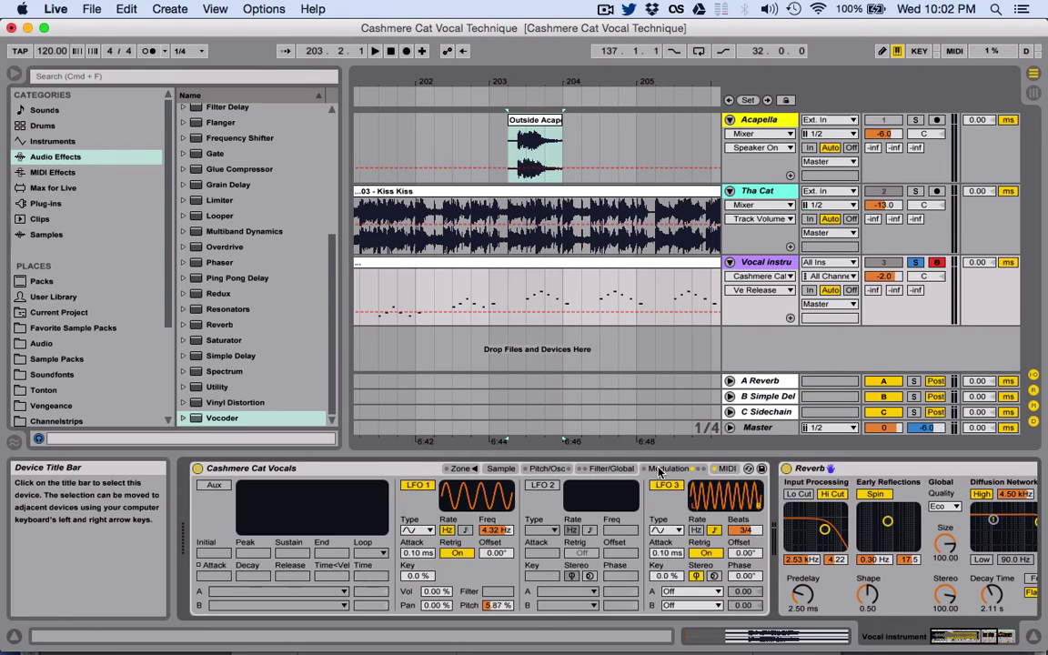
pyautogui.click(725, 470)
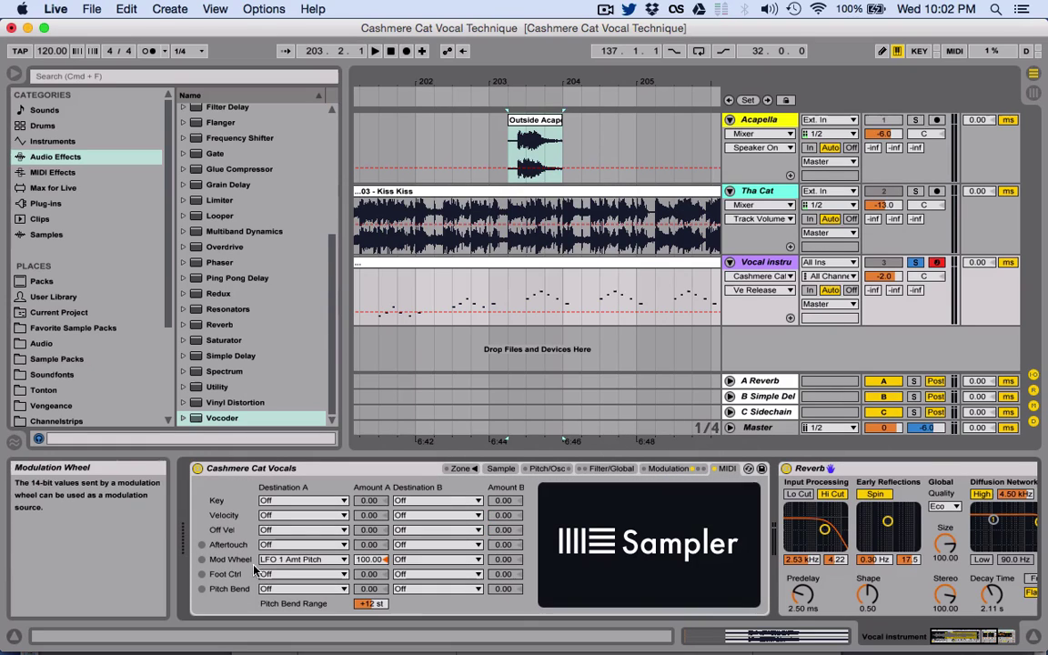
pyautogui.click(587, 470)
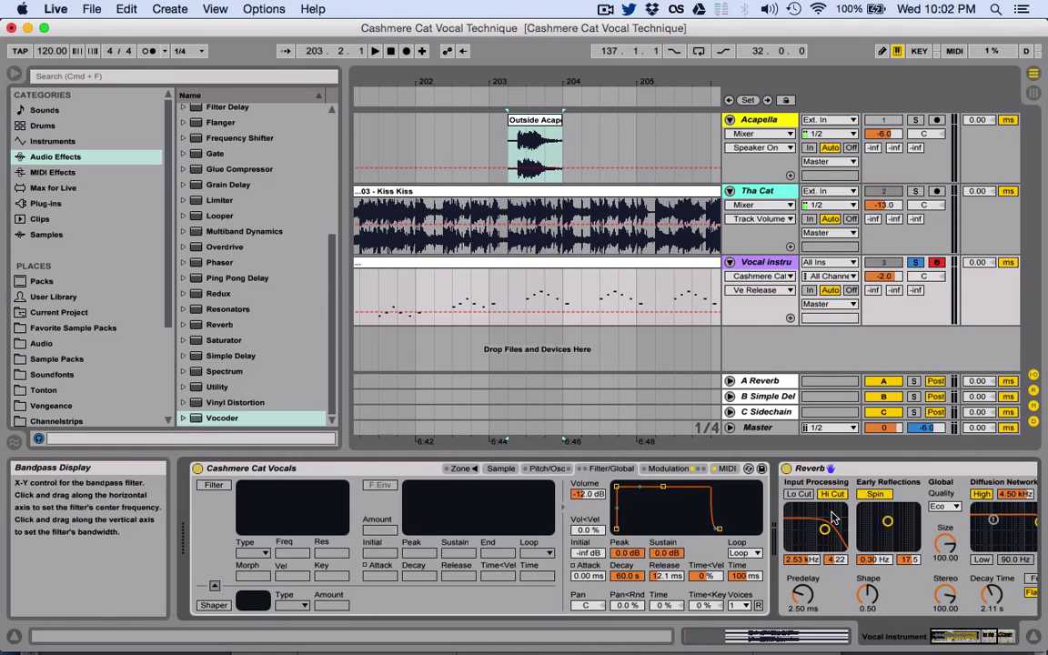
pyautogui.hscroll(5, 819, 514)
pyautogui.hscroll(-5, 853, 517)
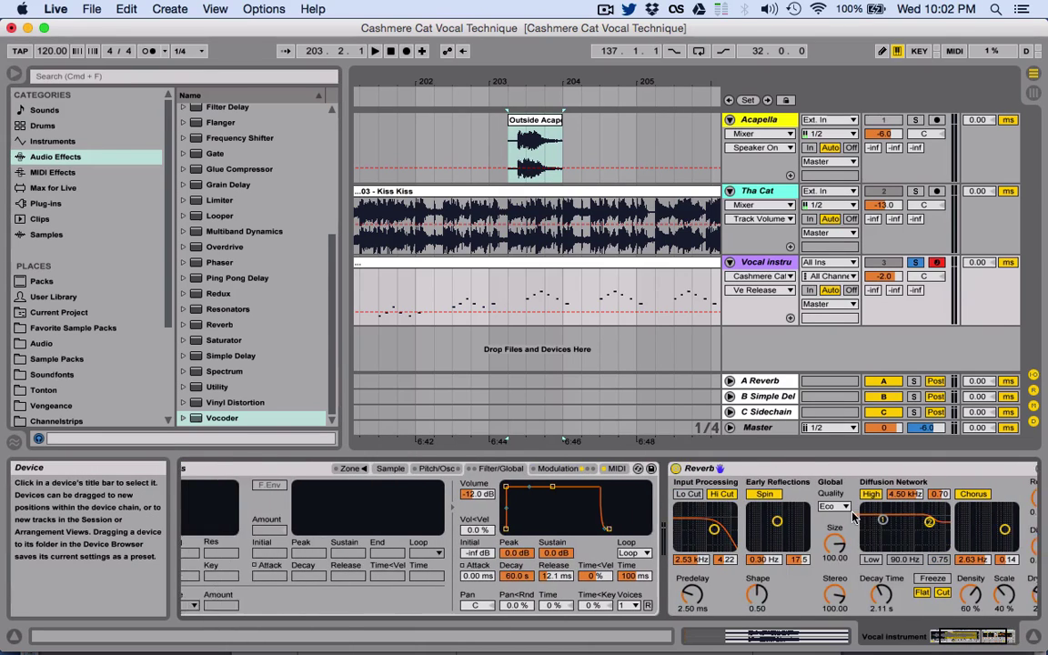
# Open the Vocal instrument's MIDI clip at bar 200 in an enlarged note editor, examine its short and overlapping notes, and audition them
pyautogui.moveTo(571, 81); pyautogui.dragTo(571, 54)
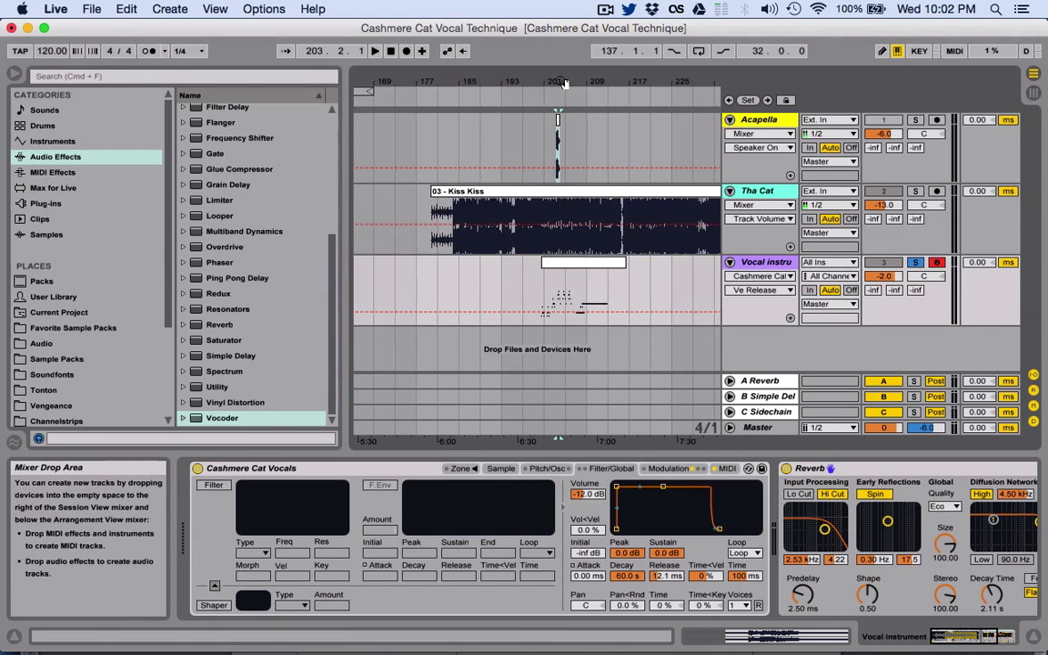
pyautogui.click(549, 266)
pyautogui.doubleClick(550, 266)
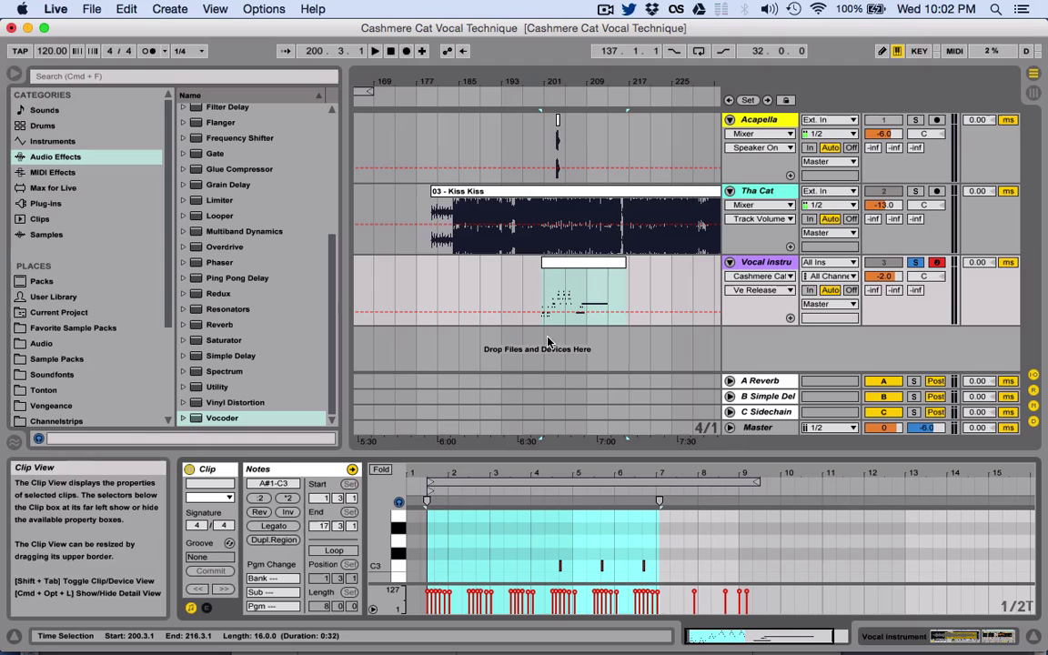
pyautogui.moveTo(530, 455); pyautogui.dragTo(588, 399)
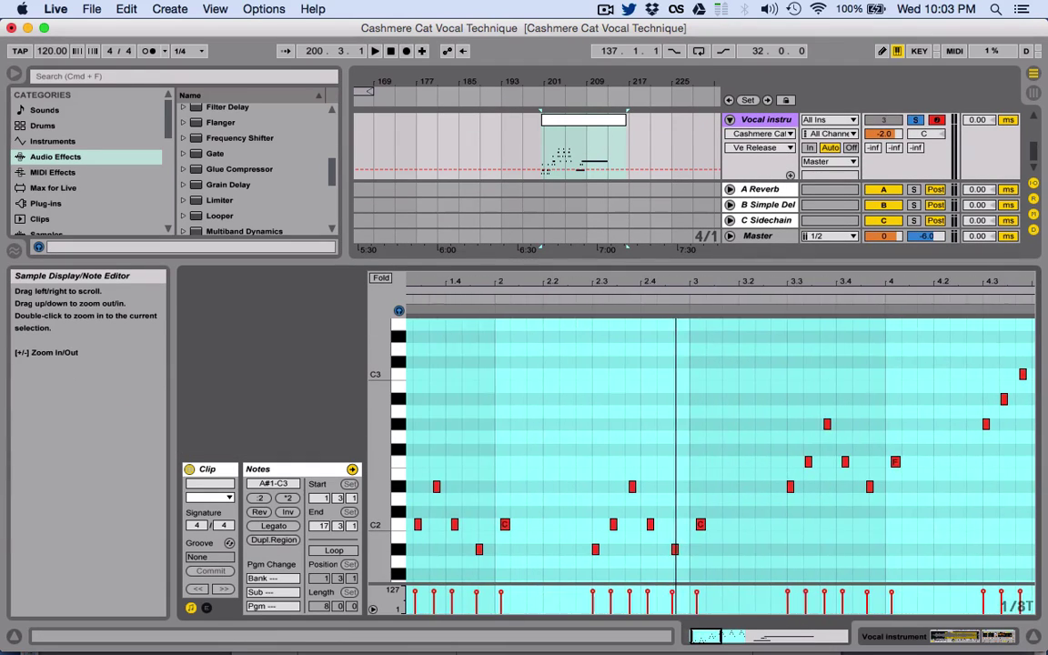
pyautogui.press('super+a')
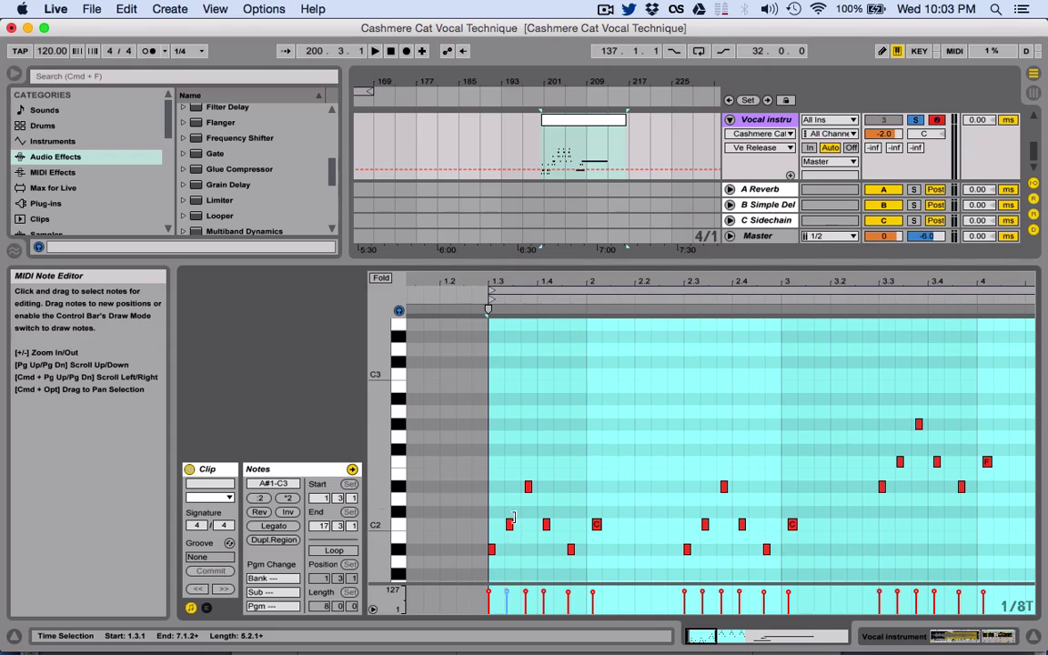
pyautogui.click(740, 287)
pyautogui.moveTo(869, 310); pyautogui.dragTo(551, 511)
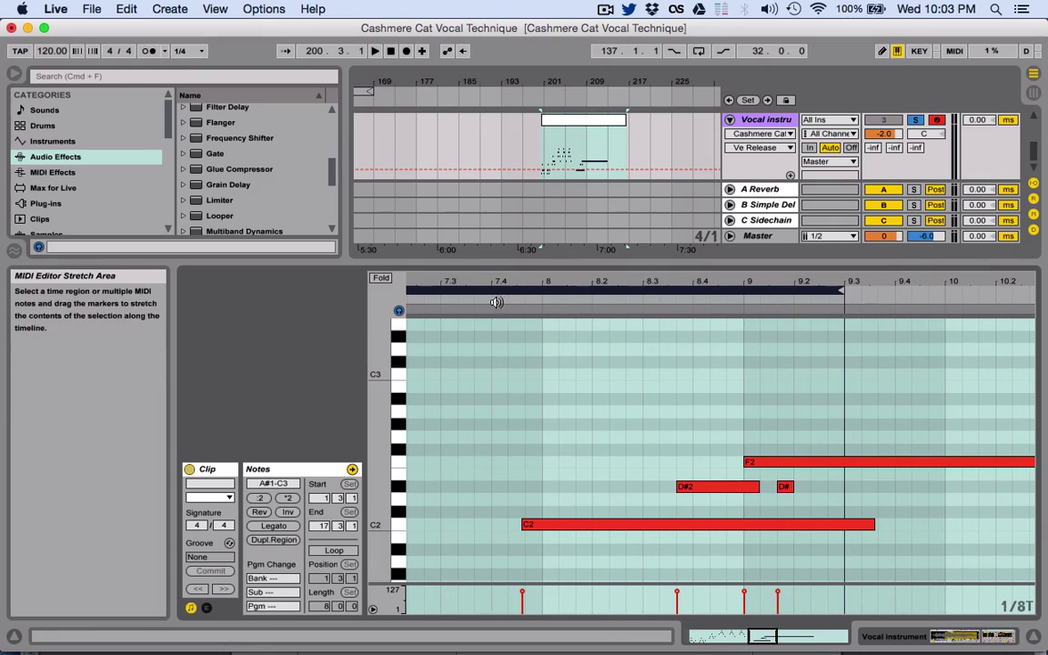
pyautogui.press('space')
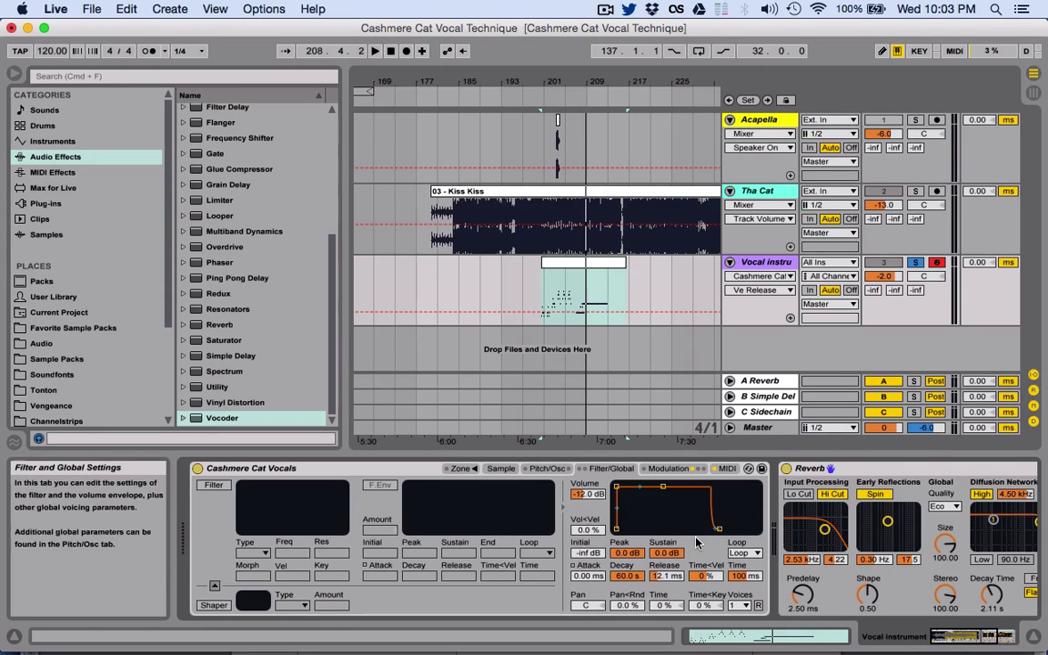
# Inspect the Sampler's modulation, glide mode and glide time settings, and return to its sample waveform
pyautogui.click(670, 469)
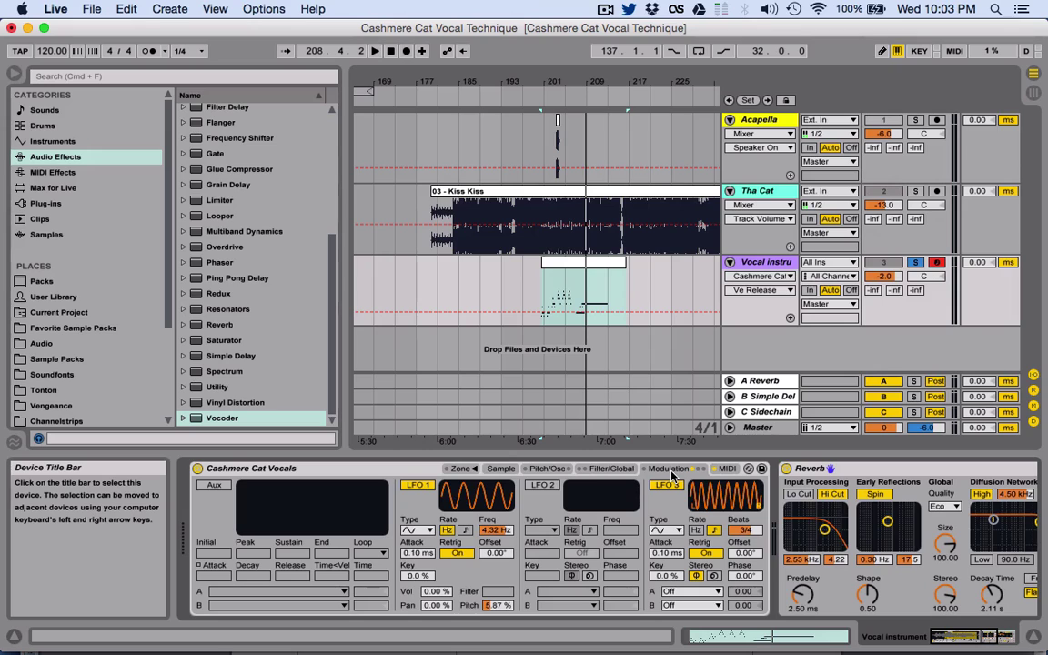
pyautogui.click(590, 469)
pyautogui.click(547, 469)
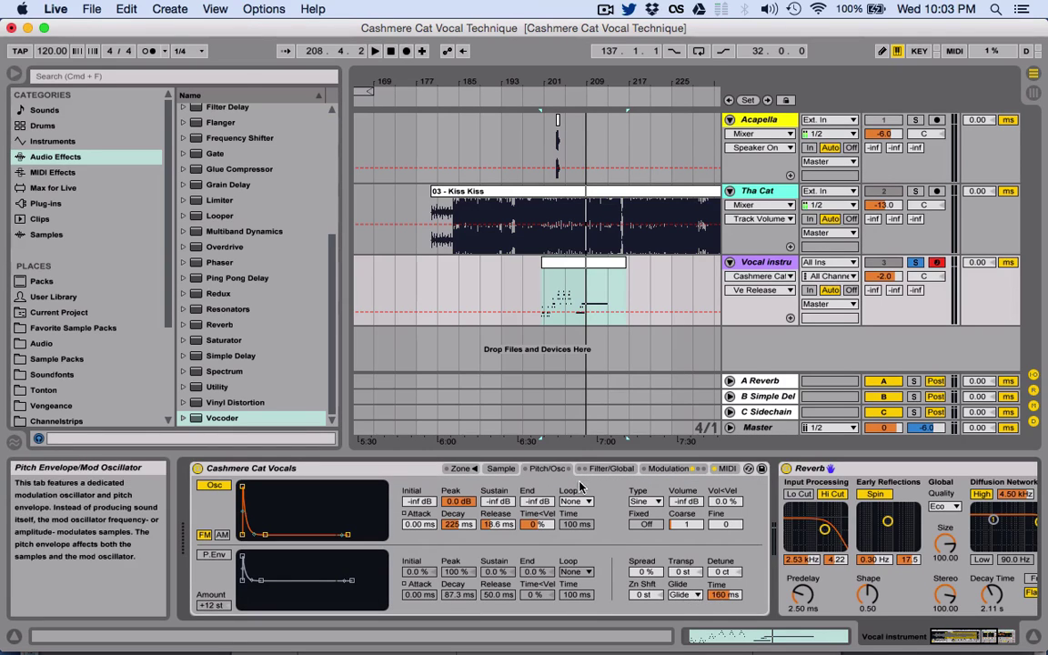
pyautogui.click(687, 595)
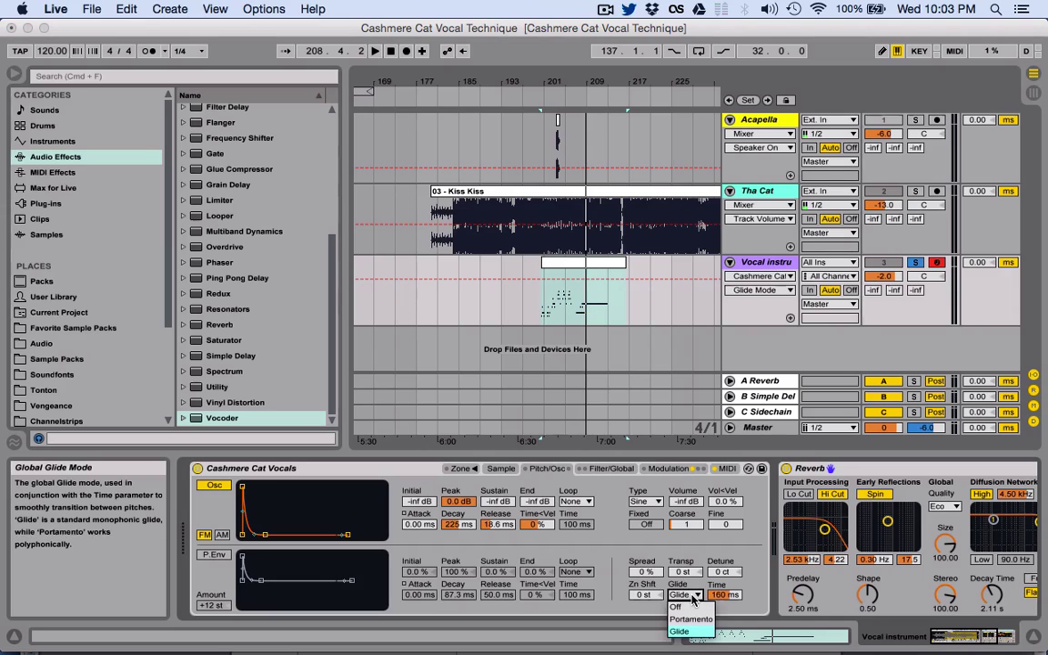
pyautogui.click(684, 614)
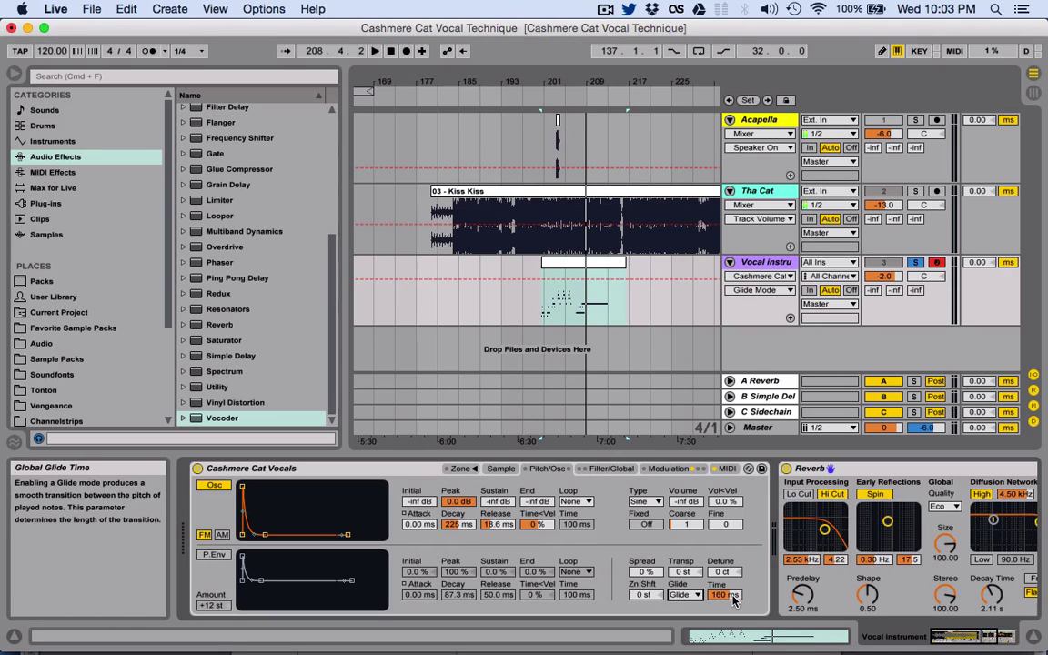
pyautogui.click(501, 471)
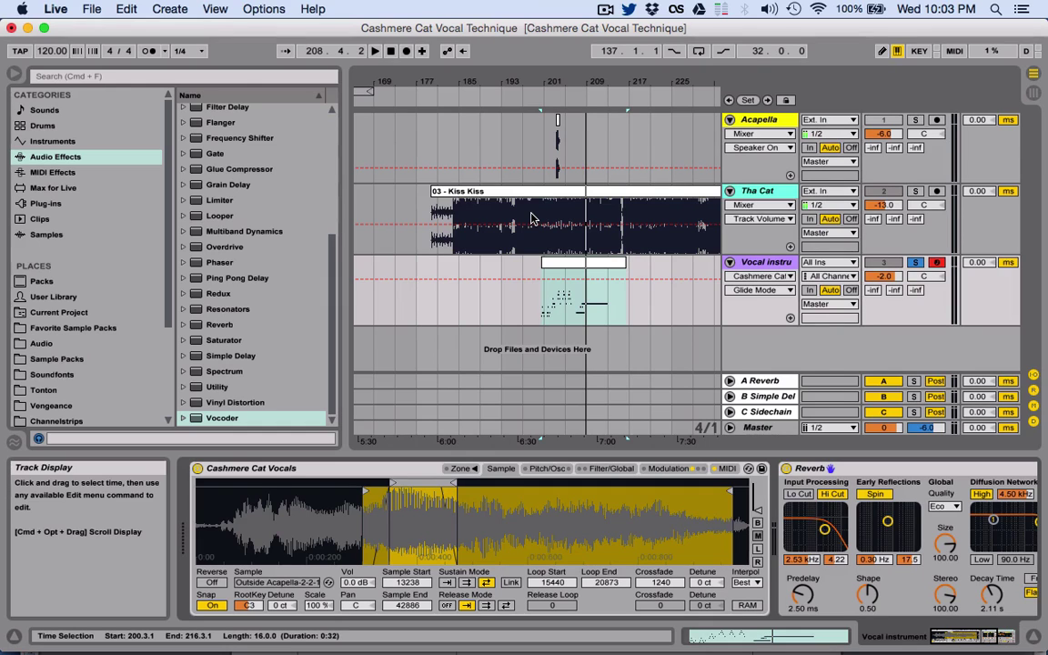
# Duplicate the Outside Acapella clip on the Acapella track so the copy starts at 204.3.1
pyautogui.moveTo(564, 80); pyautogui.dragTo(562, 80)
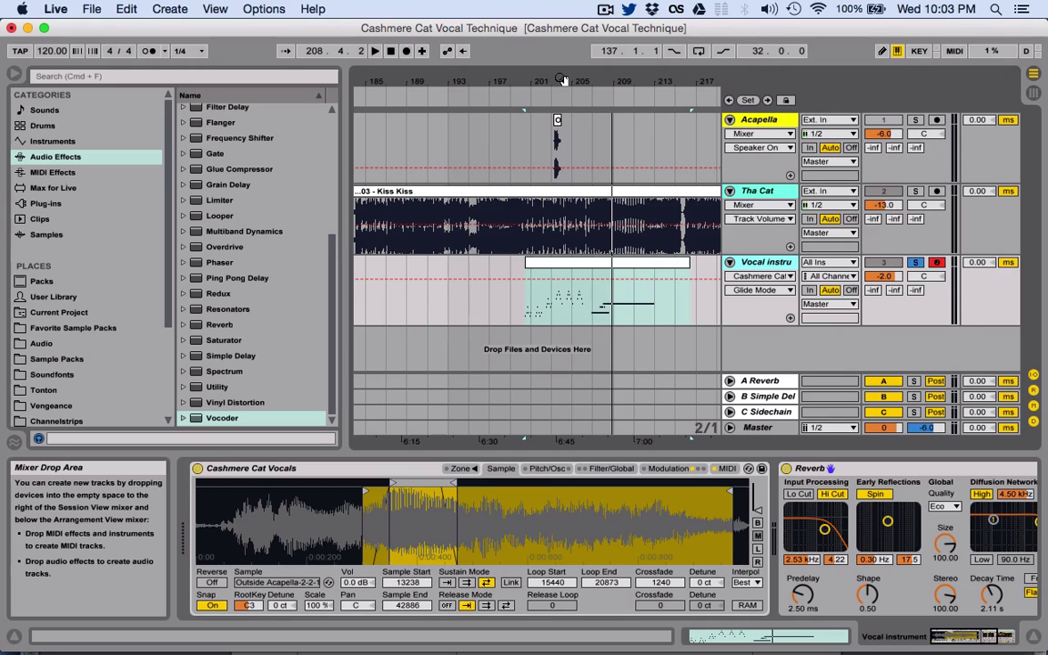
pyautogui.moveTo(563, 80); pyautogui.dragTo(478, 123)
pyautogui.click(474, 122)
pyautogui.press('super+d')
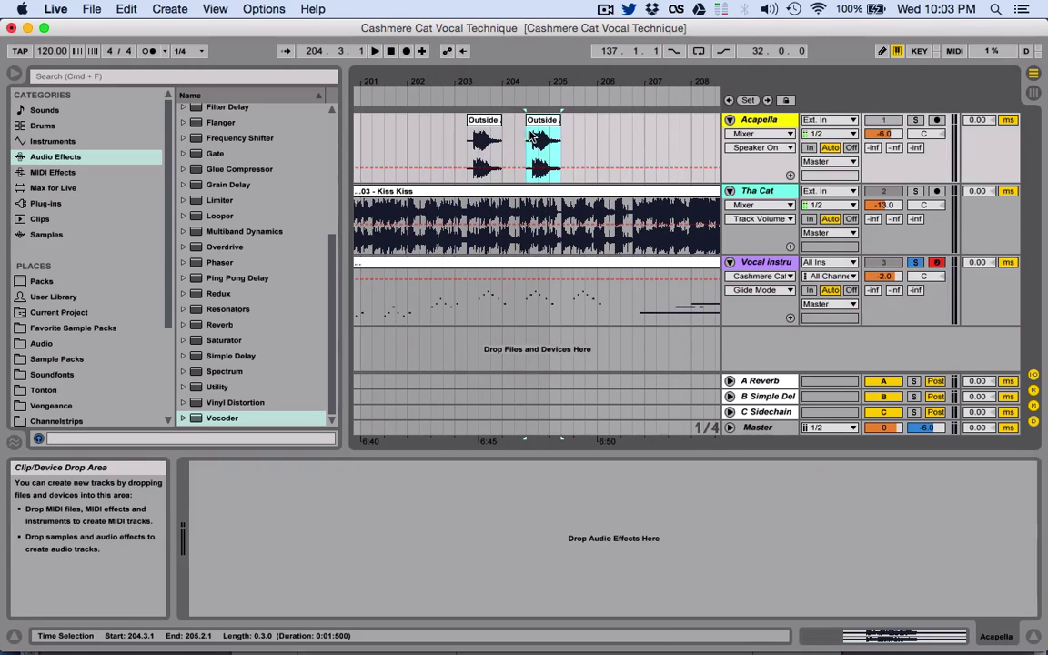
# Stretch the duplicated acapella clip's warped audio and extend the clip's end to 205.4.4
pyautogui.doubleClick(542, 137)
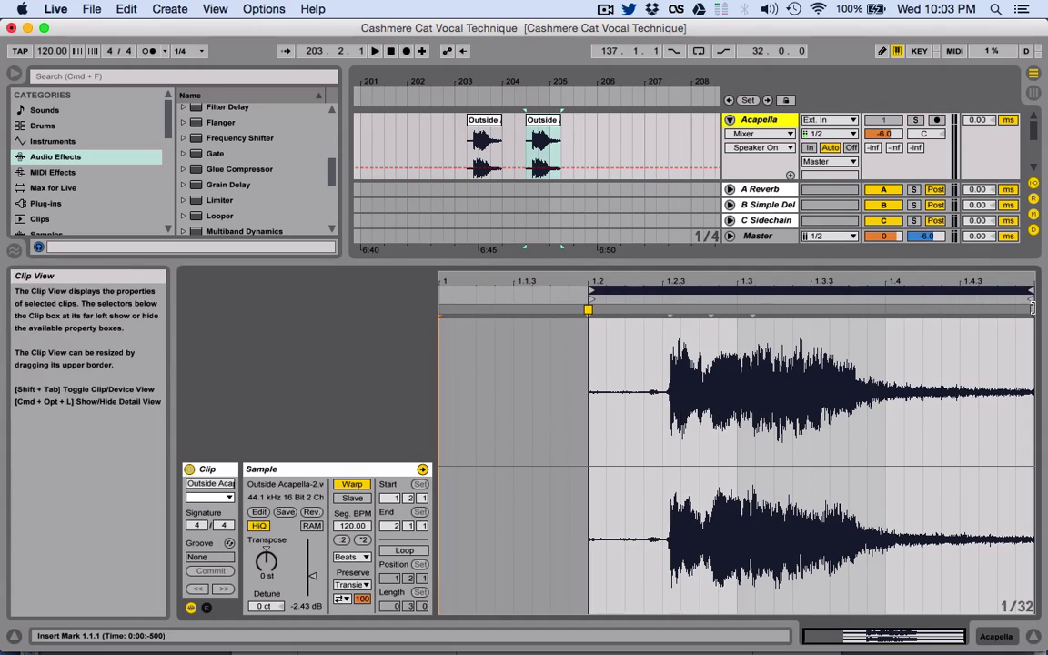
pyautogui.moveTo(589, 309); pyautogui.dragTo(1037, 314)
pyautogui.moveTo(561, 141); pyautogui.dragTo(594, 141)
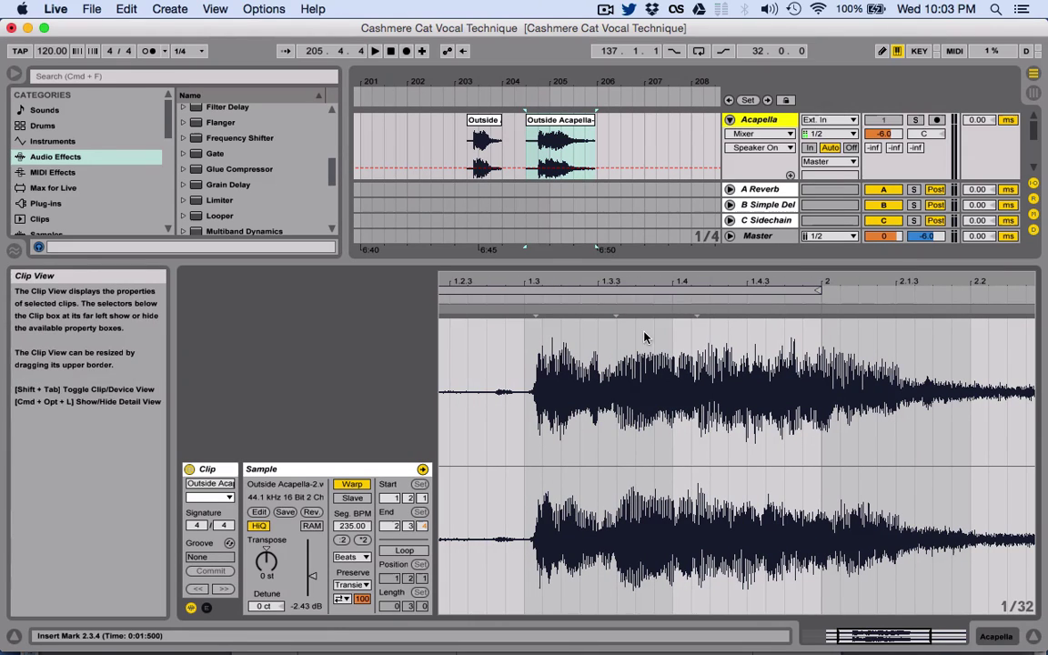
# Set the stretched acapella clip's warp mode to Complex and consolidate the clip into a new sample
pyautogui.moveTo(639, 335)
pyautogui.mouseDown()
pyautogui.moveTo(684, 335)
pyautogui.moveTo(682, 350)
pyautogui.moveTo(653, 350)
pyautogui.mouseUp()
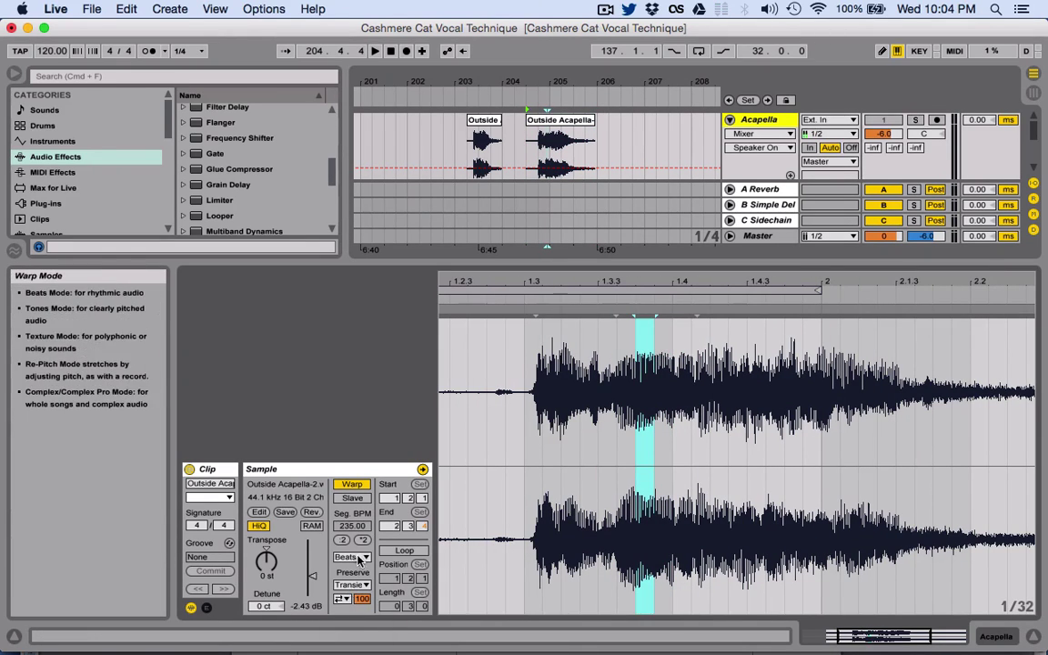
pyautogui.click(352, 556)
pyautogui.click(366, 620)
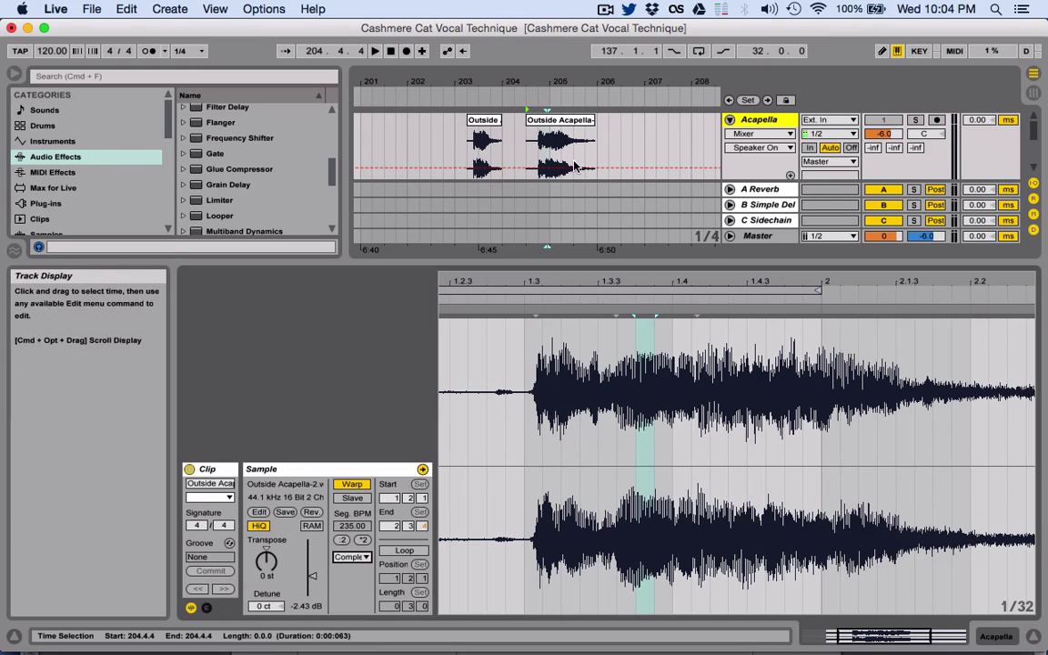
pyautogui.click(553, 121)
pyautogui.press('super+c')
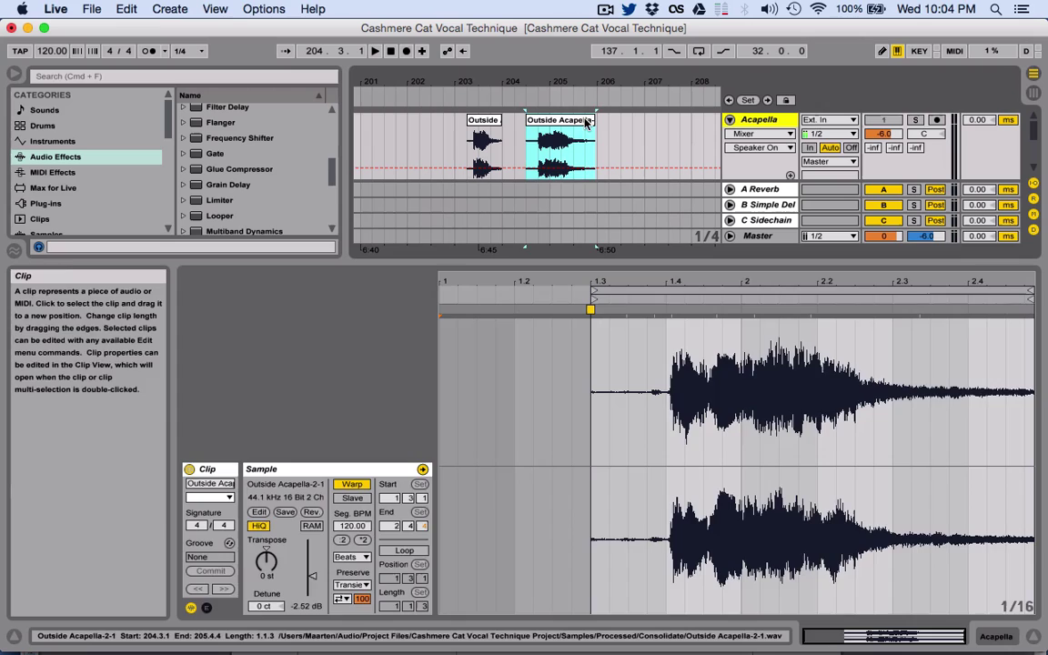
# Listen to the consolidated acapella clip with the Acapella track soloed, and turn the solo off
pyautogui.click(599, 128)
pyautogui.click(915, 121)
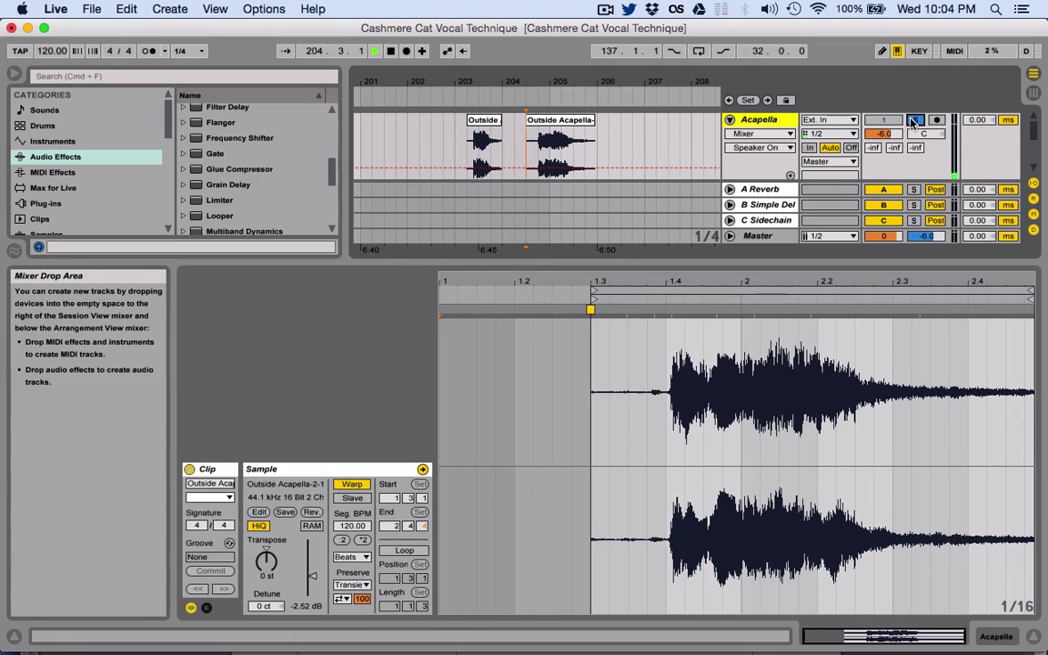
pyautogui.press('space')
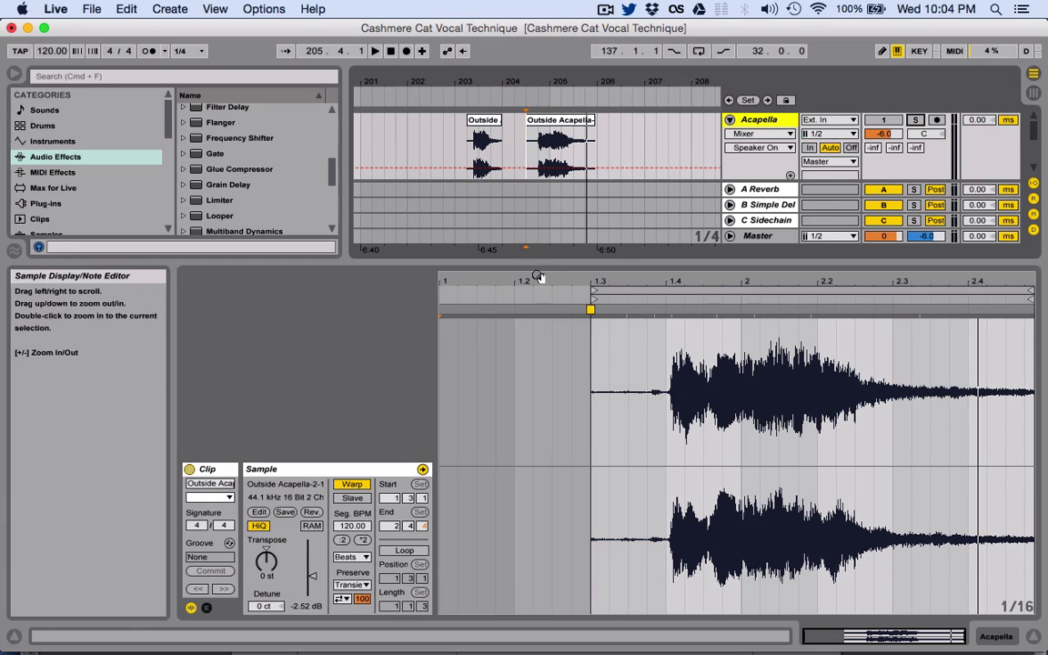
pyautogui.click(536, 328)
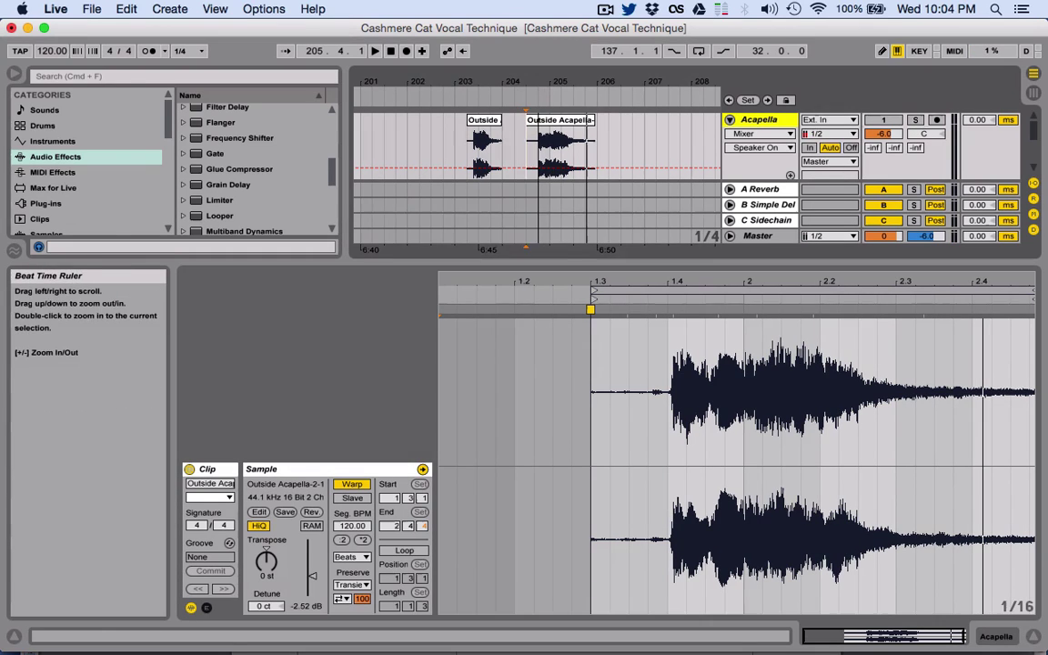
# Restore the full arrangement view and play the Vocal instrument clip from 200.3.1 together with the Kiss Kiss track
pyautogui.press('-')
pyautogui.press('-')
pyautogui.moveTo(559, 263); pyautogui.dragTo(559, 455)
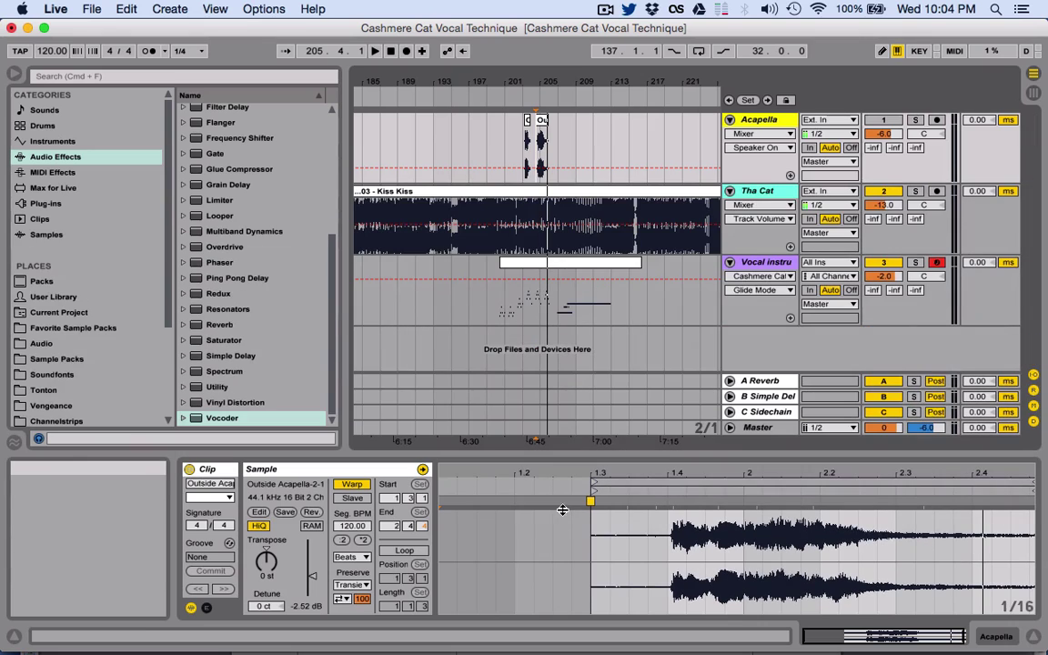
pyautogui.click(507, 263)
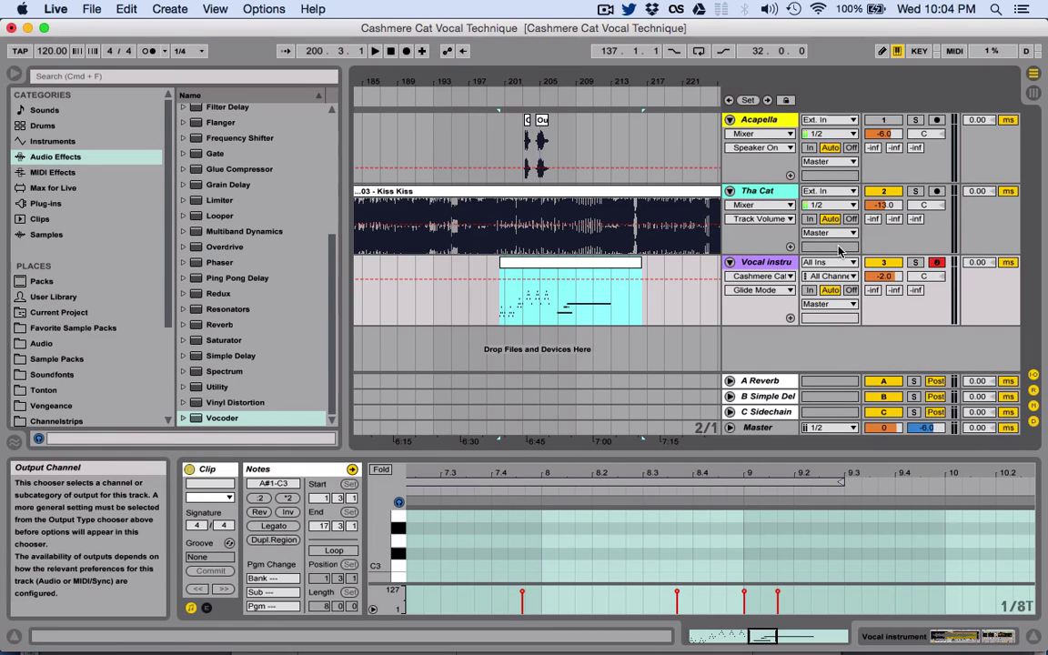
pyautogui.press('space')
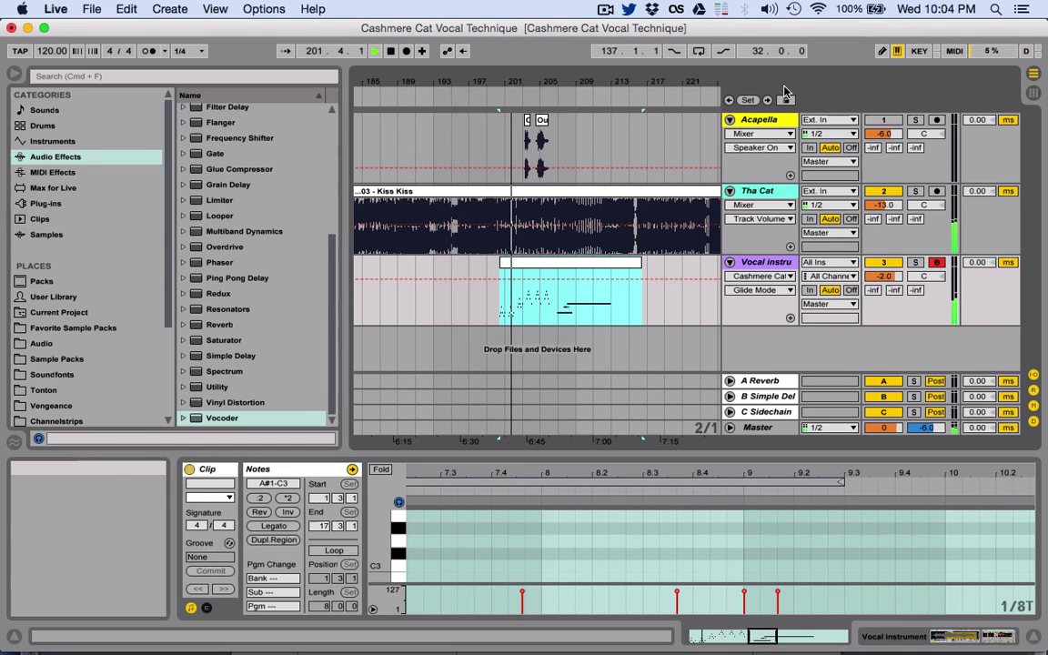
pyautogui.moveTo(622, 82); pyautogui.dragTo(622, 64)
pyautogui.moveTo(561, 78); pyautogui.dragTo(561, 55)
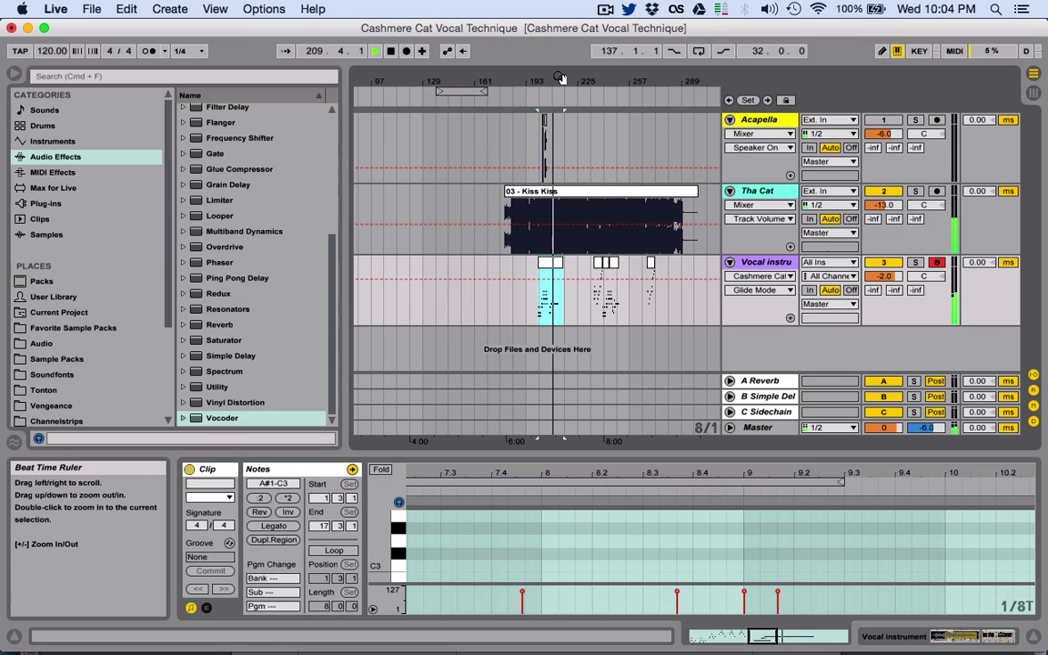
# Play the Vocal instrument clips from bar 235 and examine each one's notes in the enlarged MIDI editor
pyautogui.click(598, 287)
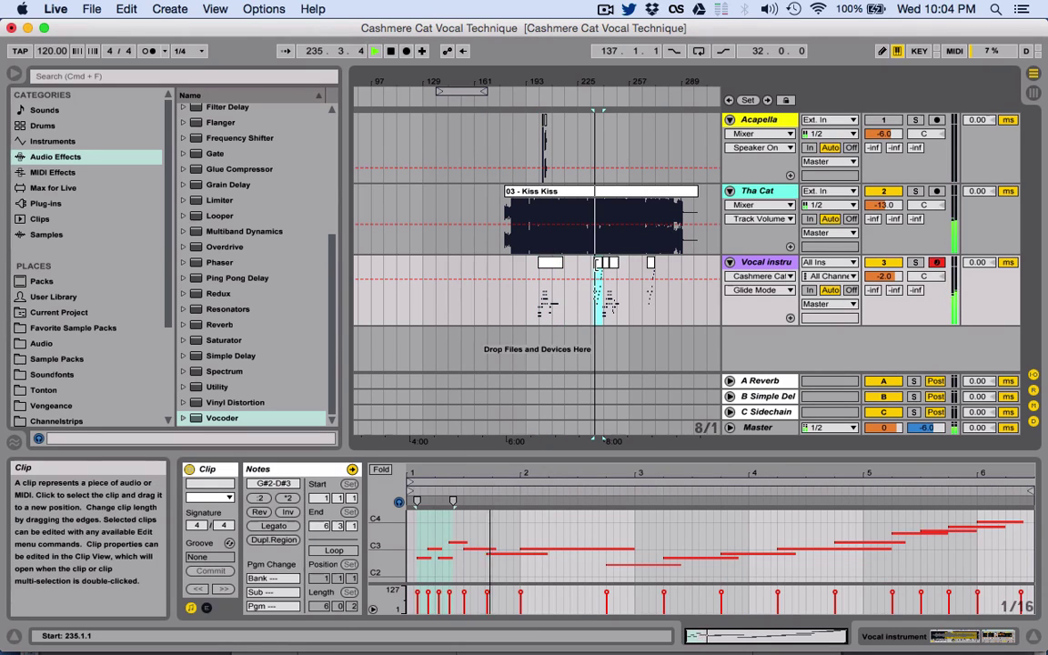
pyautogui.moveTo(620, 452); pyautogui.dragTo(603, 299)
pyautogui.moveTo(382, 469)
pyautogui.mouseDown()
pyautogui.moveTo(402, 469)
pyautogui.moveTo(396, 455)
pyautogui.mouseUp()
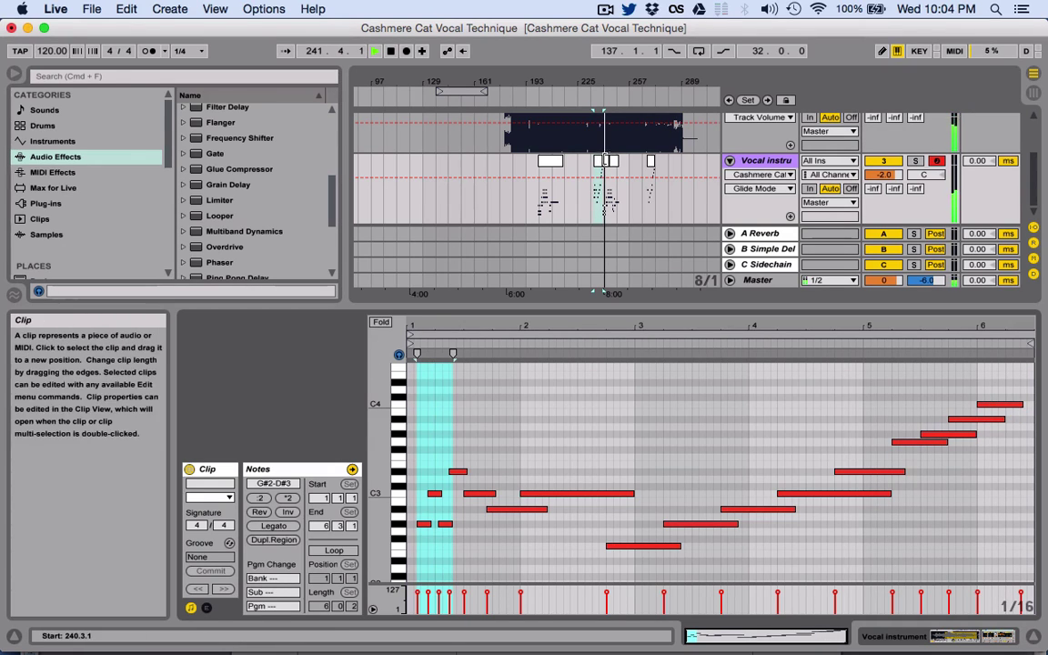
pyautogui.click(605, 163)
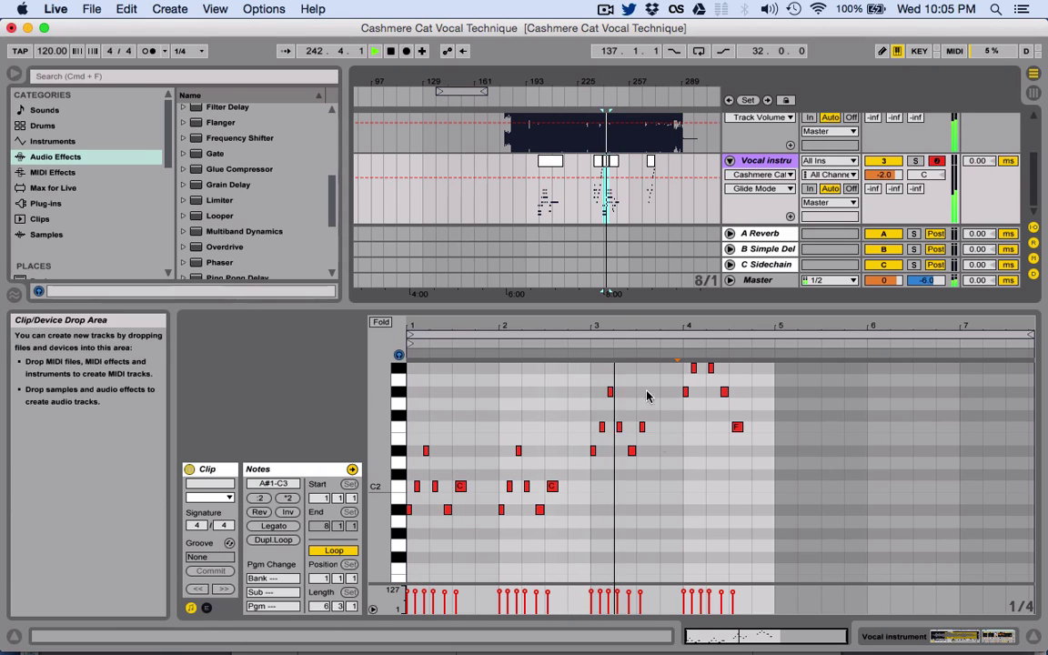
pyautogui.scroll(3, 651, 405)
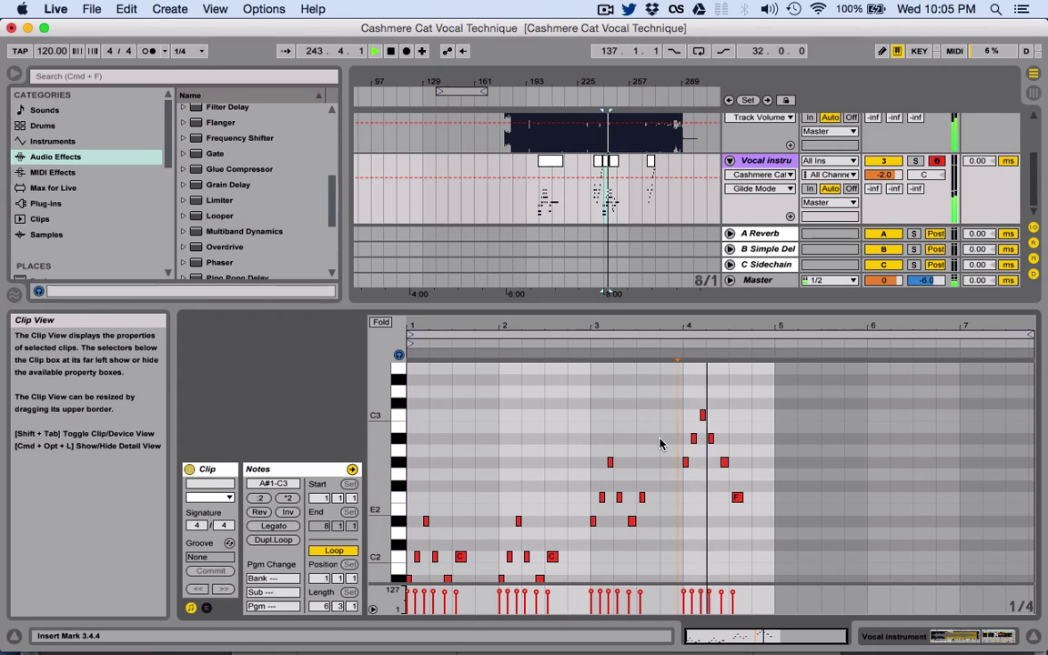
pyautogui.click(616, 165)
pyautogui.scroll(2, 618, 382)
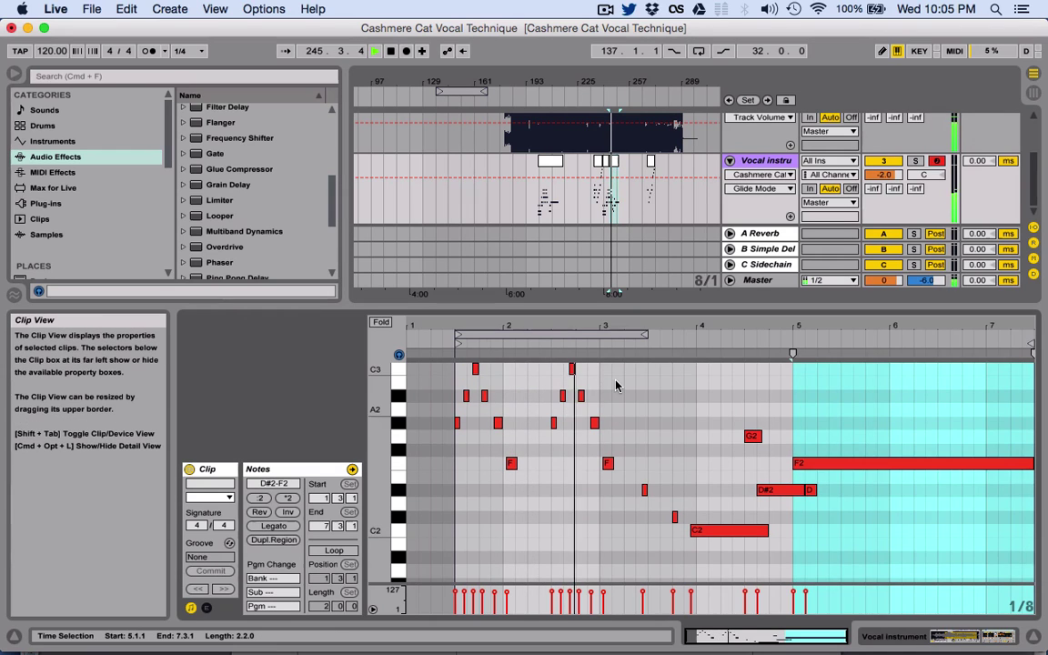